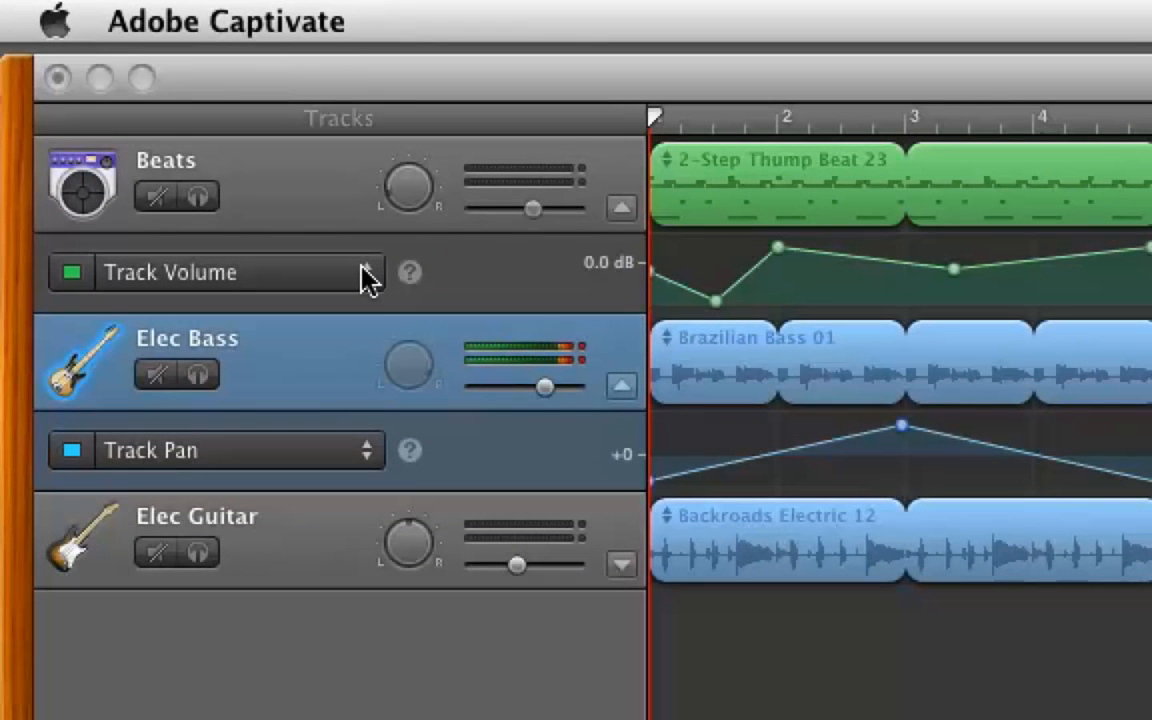
Open the Beats track's Track Volume automation pop-up to list its parameters.
click(364, 272)
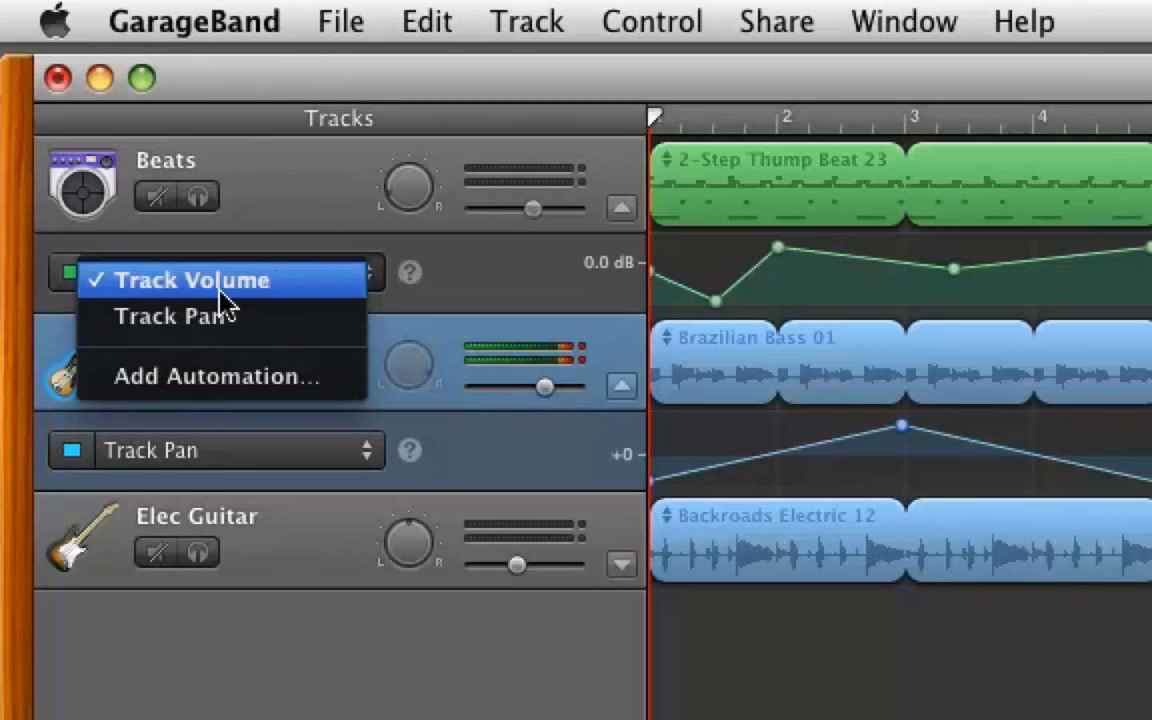
Add Reverb from the Echo & Reverb group as a Beats automation parameter.
click(213, 388)
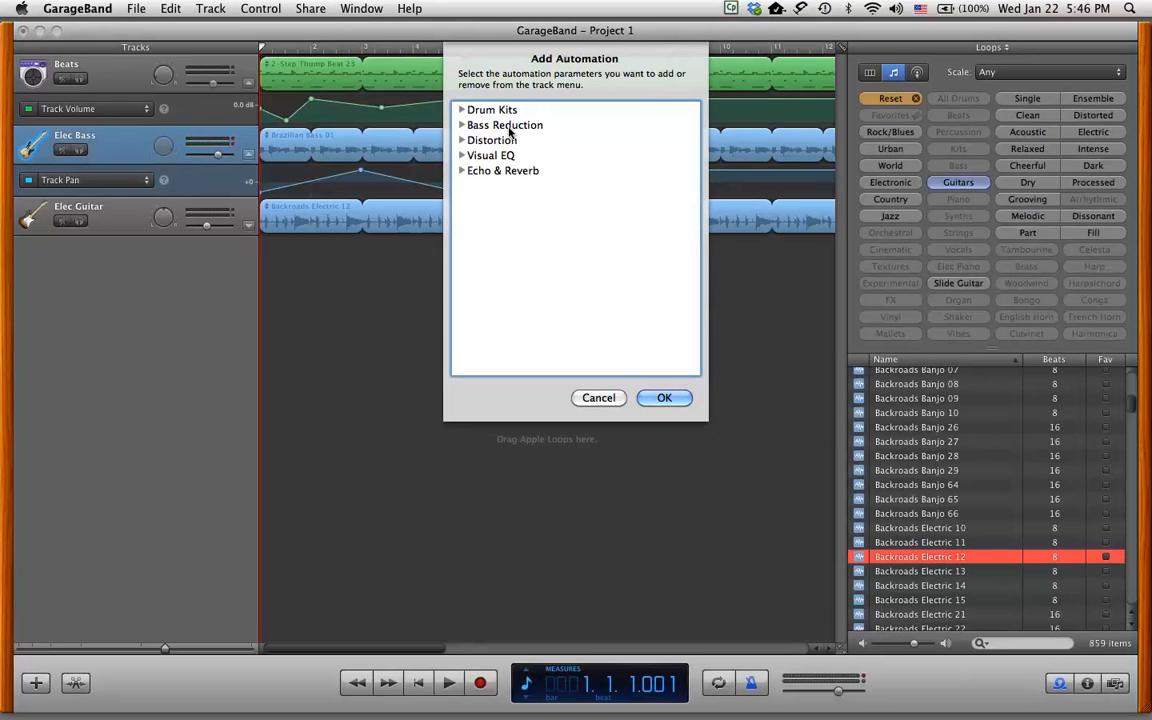
click(462, 171)
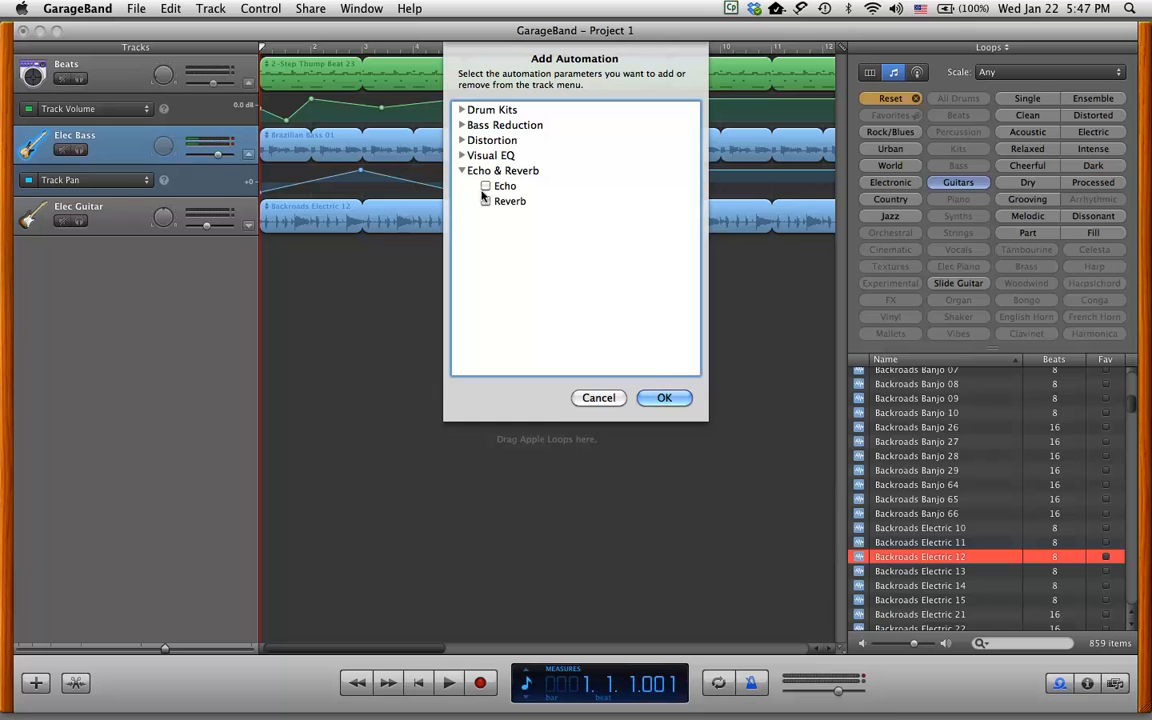
click(485, 200)
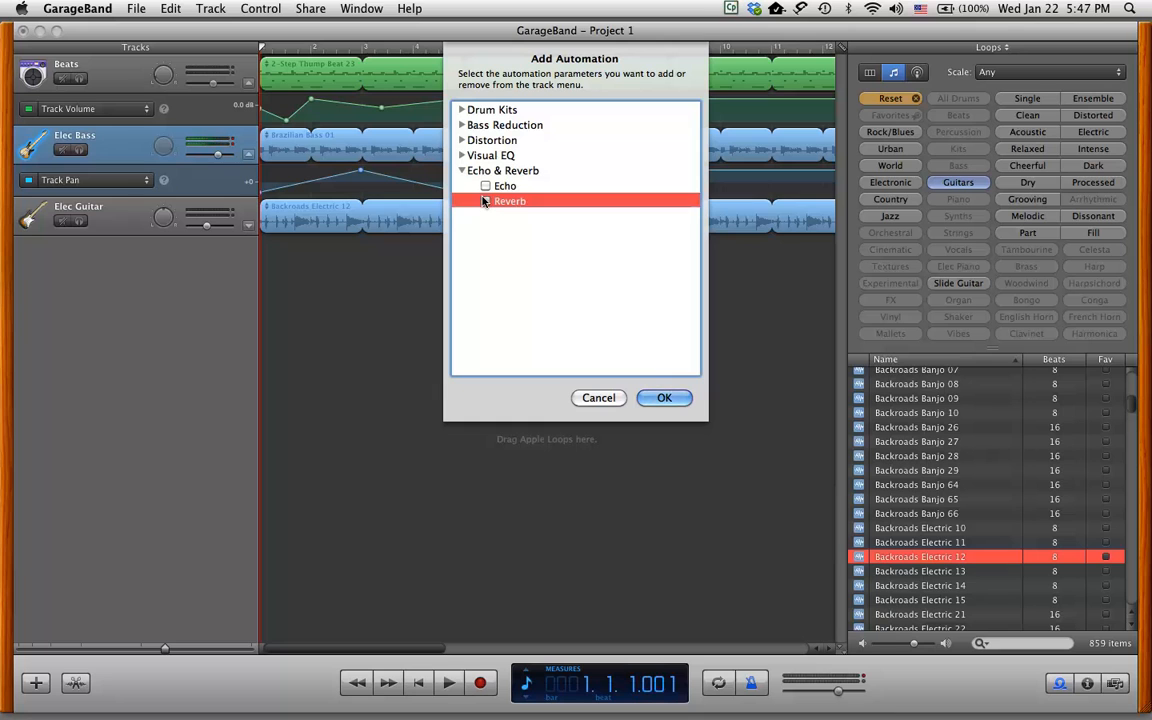
click(661, 398)
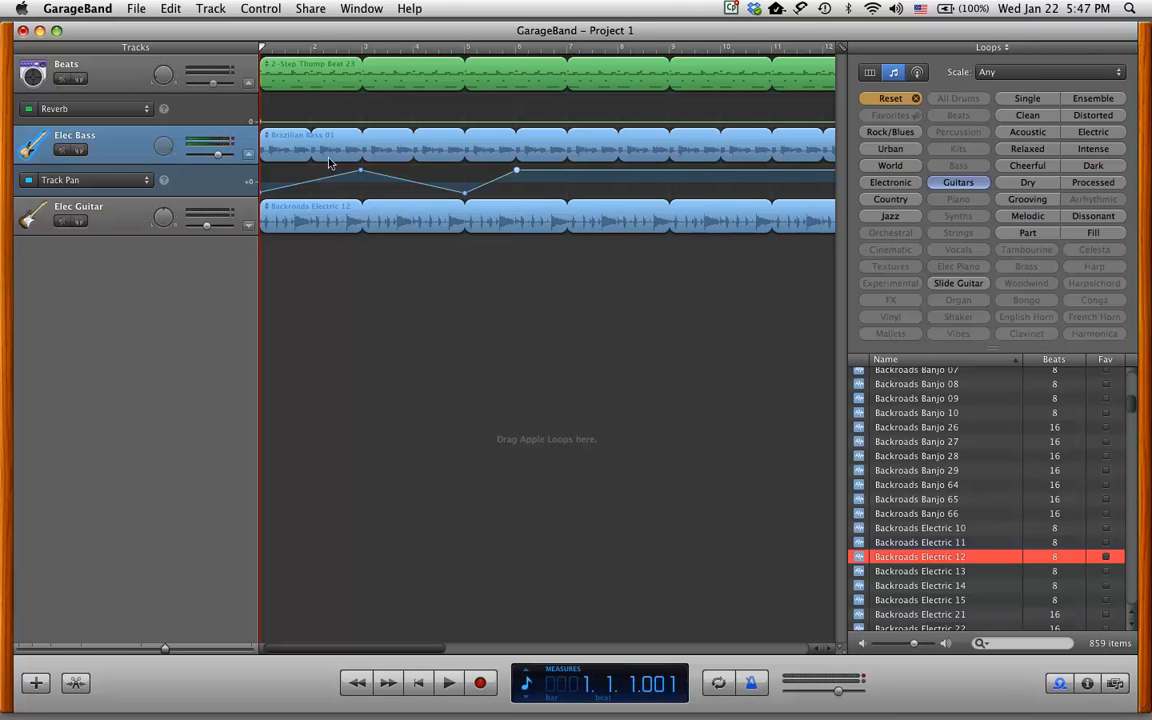
Select Elec Bass, then Beats, and solo the Beats track.
click(98, 130)
click(128, 66)
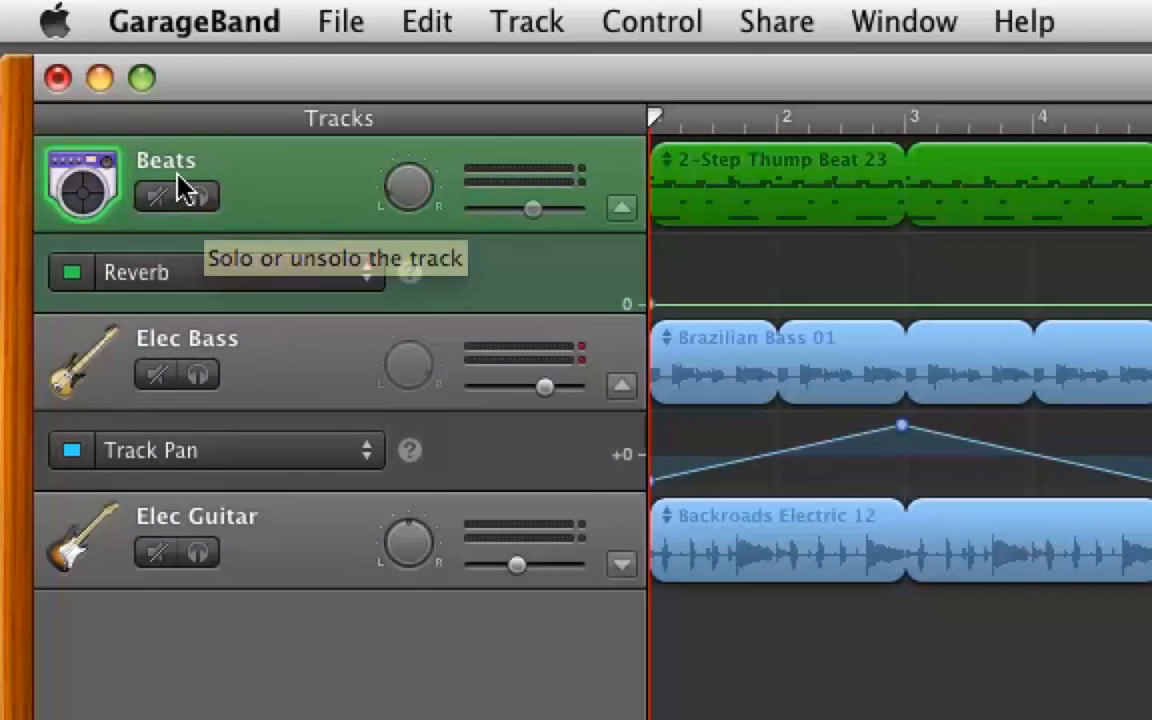
click(198, 199)
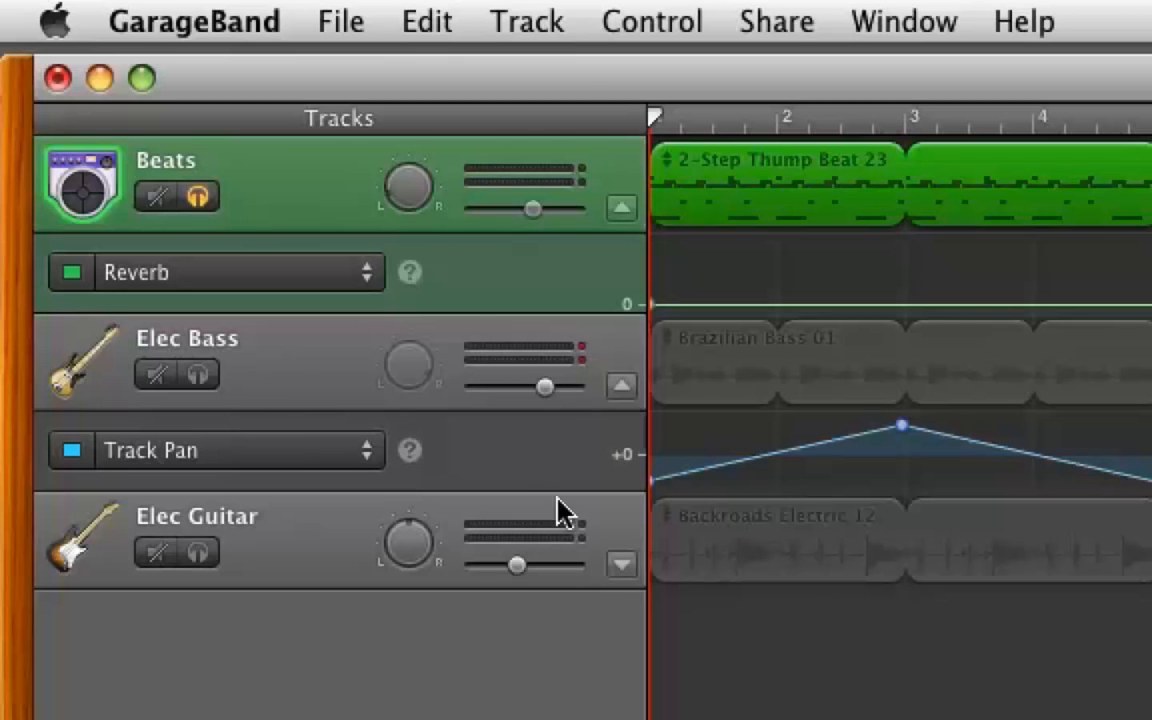
Turn off Beats Track Volume automation, set the lane back to Reverb, and deselect the regions.
click(358, 283)
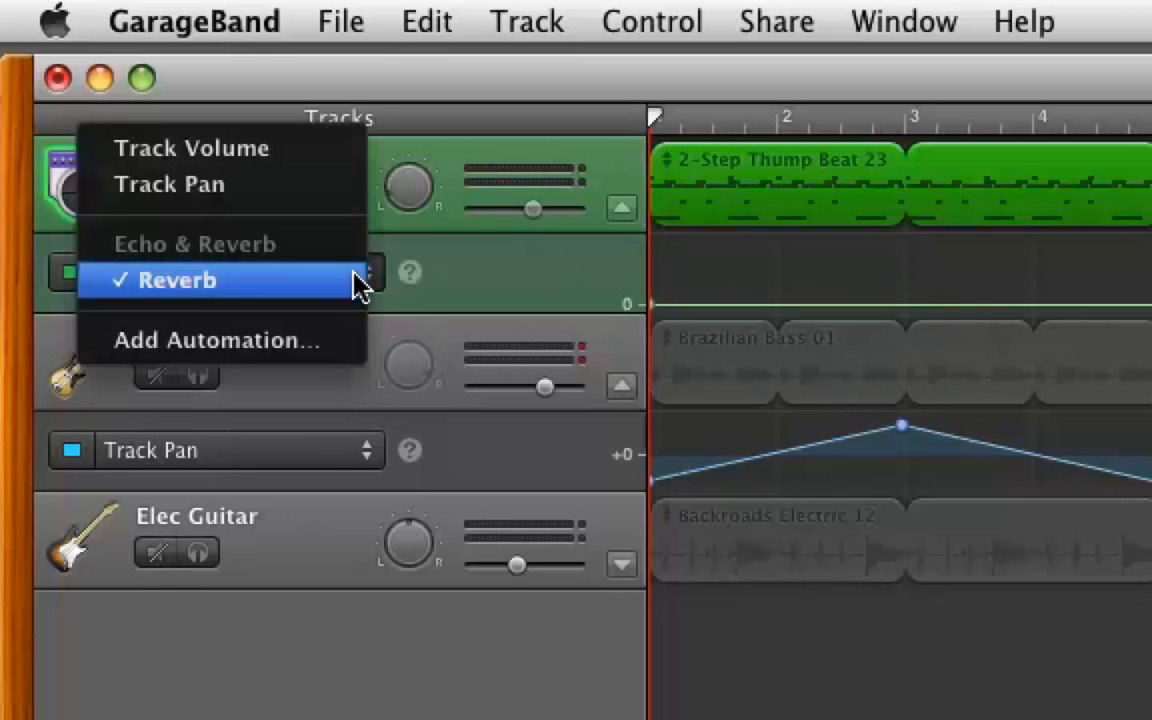
click(270, 148)
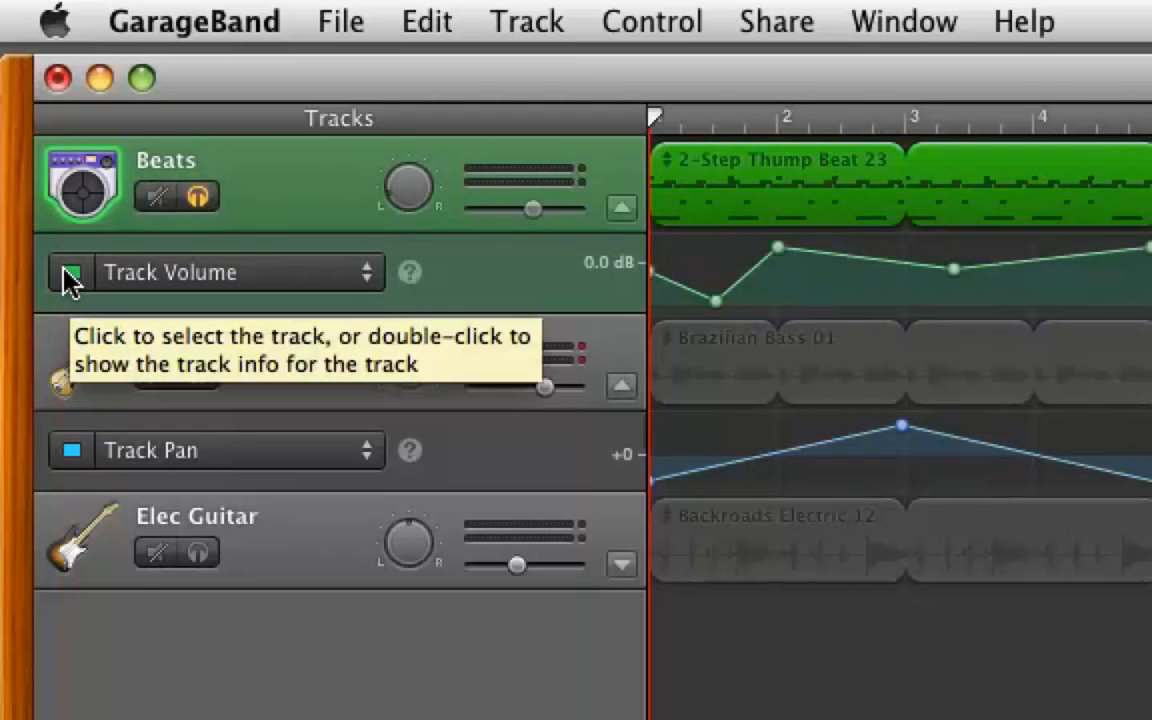
click(68, 272)
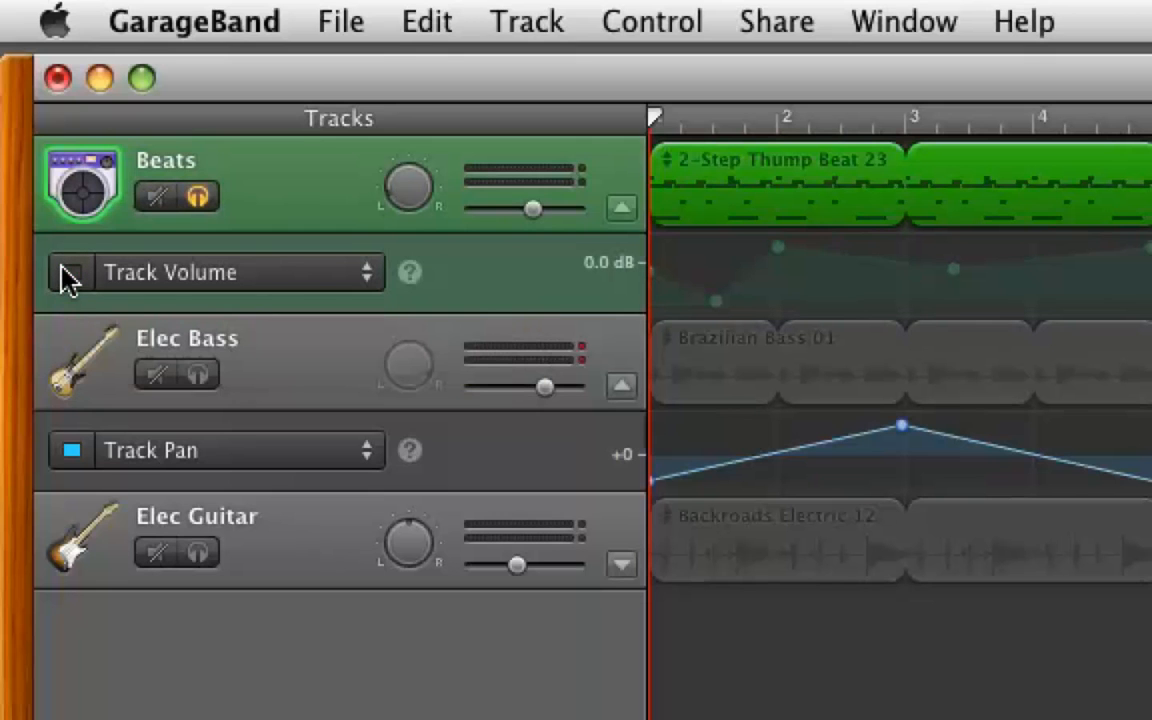
click(370, 274)
click(172, 415)
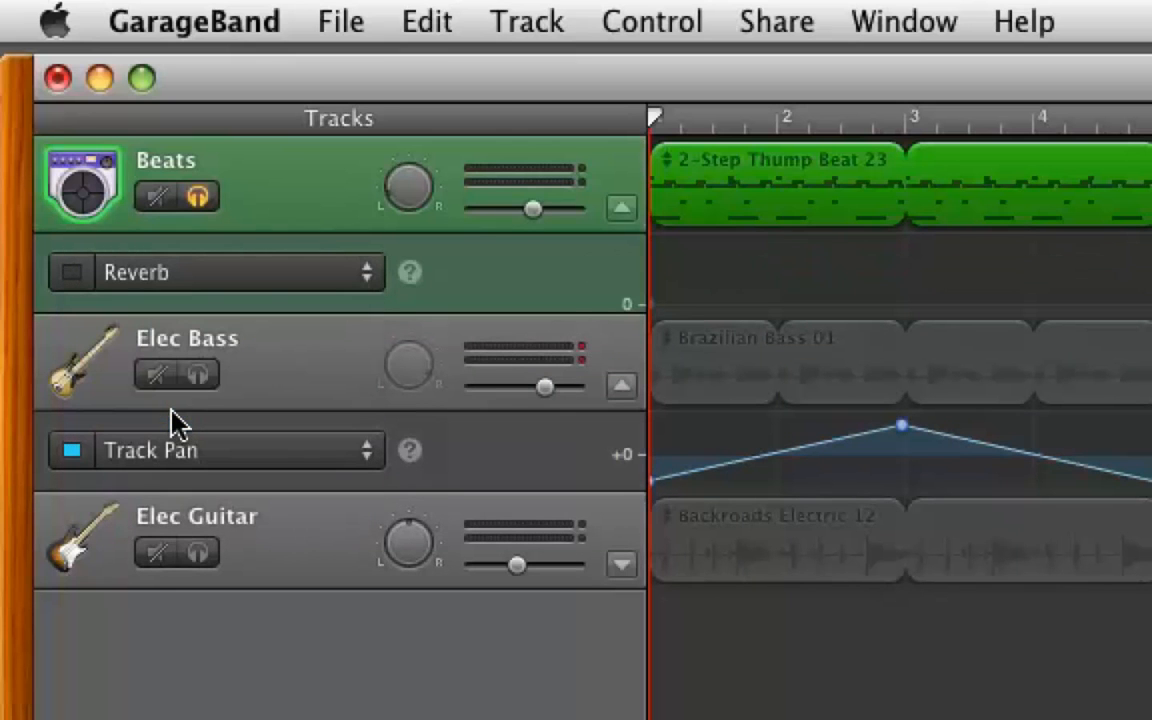
click(581, 264)
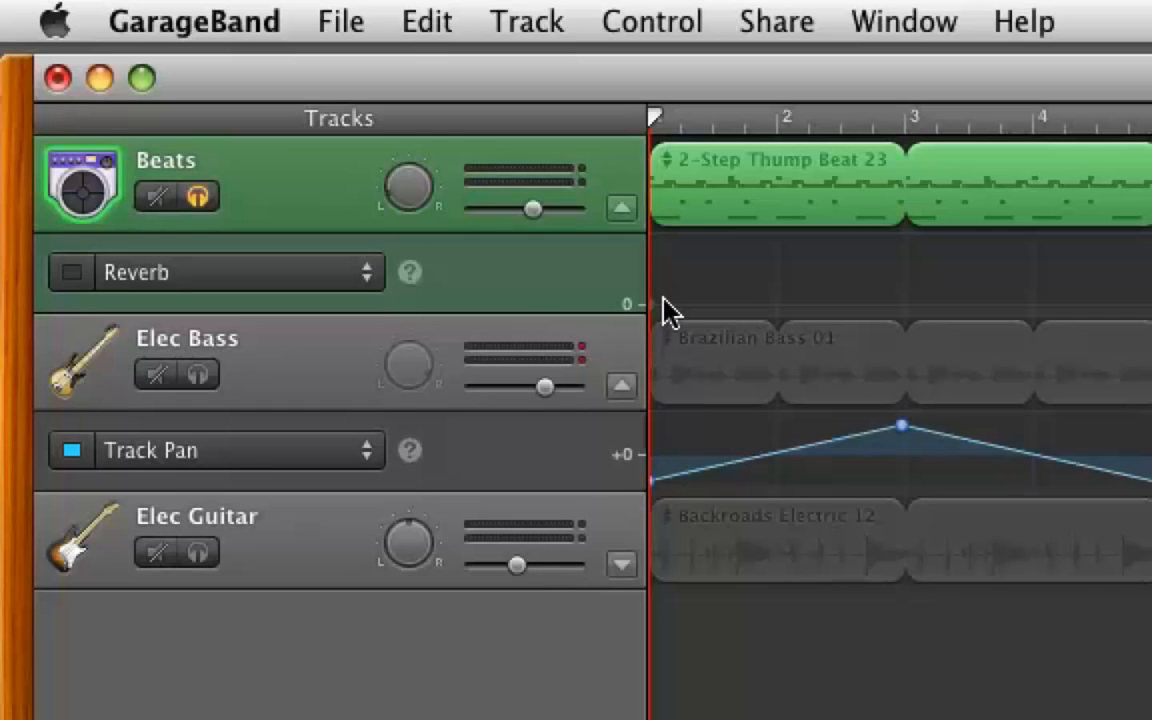
Add a Beats Reverb automation point at 100 and audition the soloed track.
drag(668, 308, 681, 186)
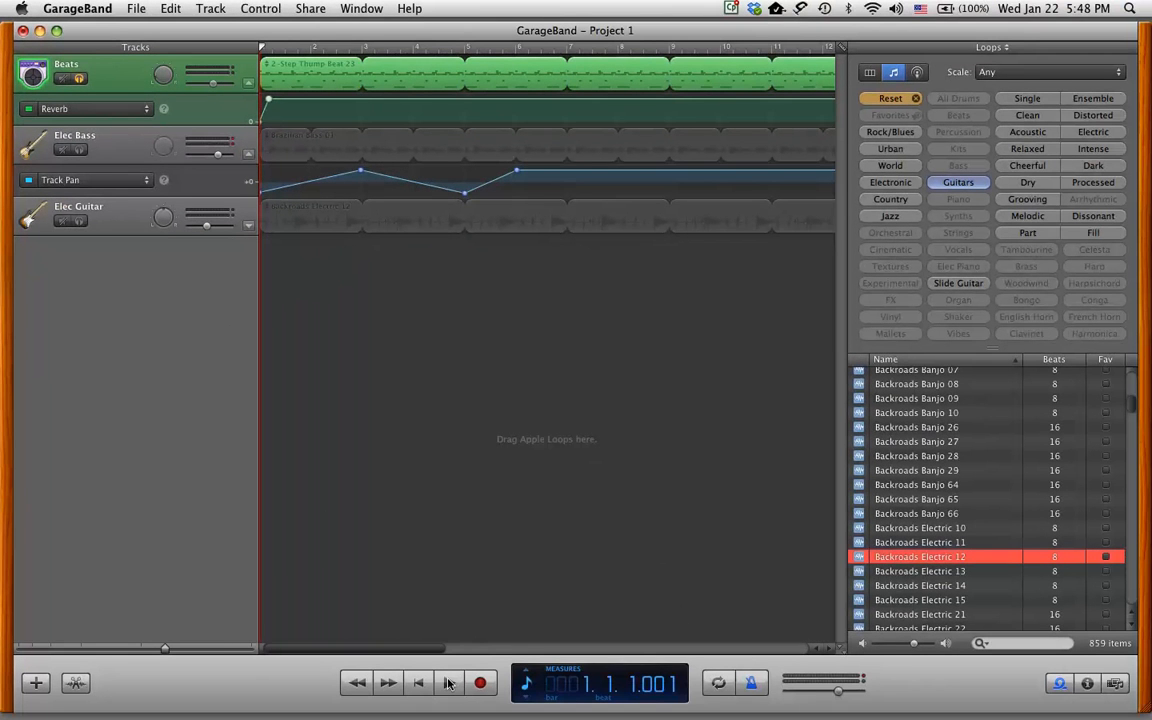
click(448, 683)
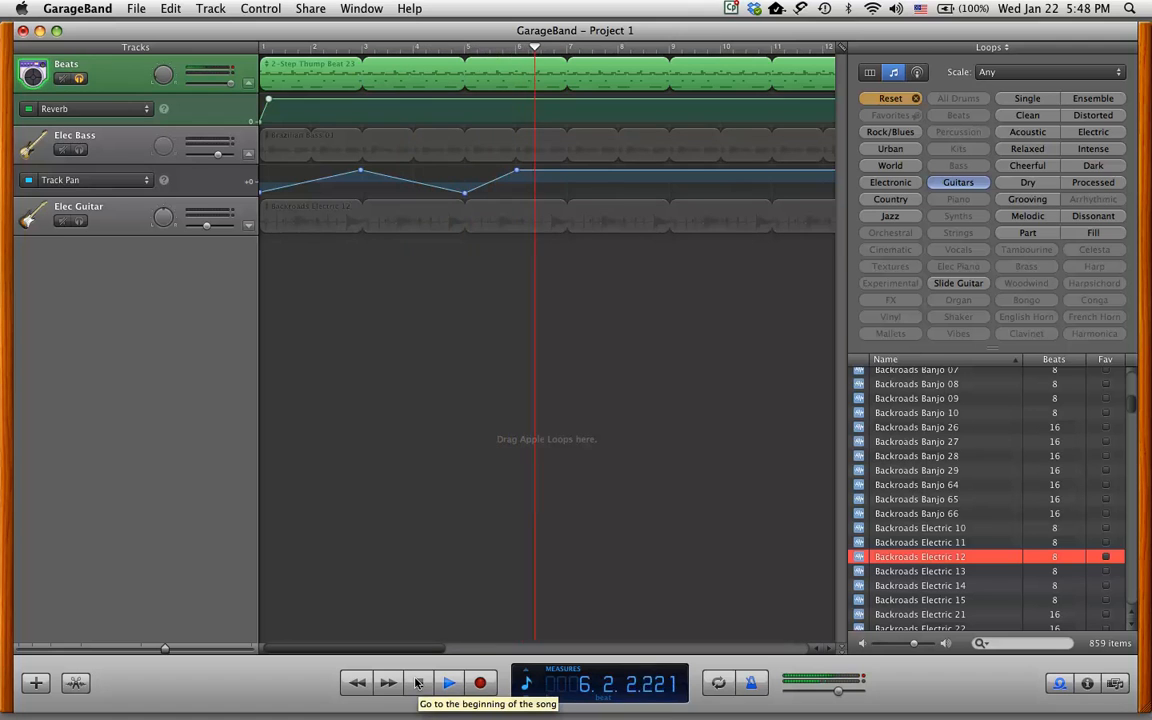
key(space)
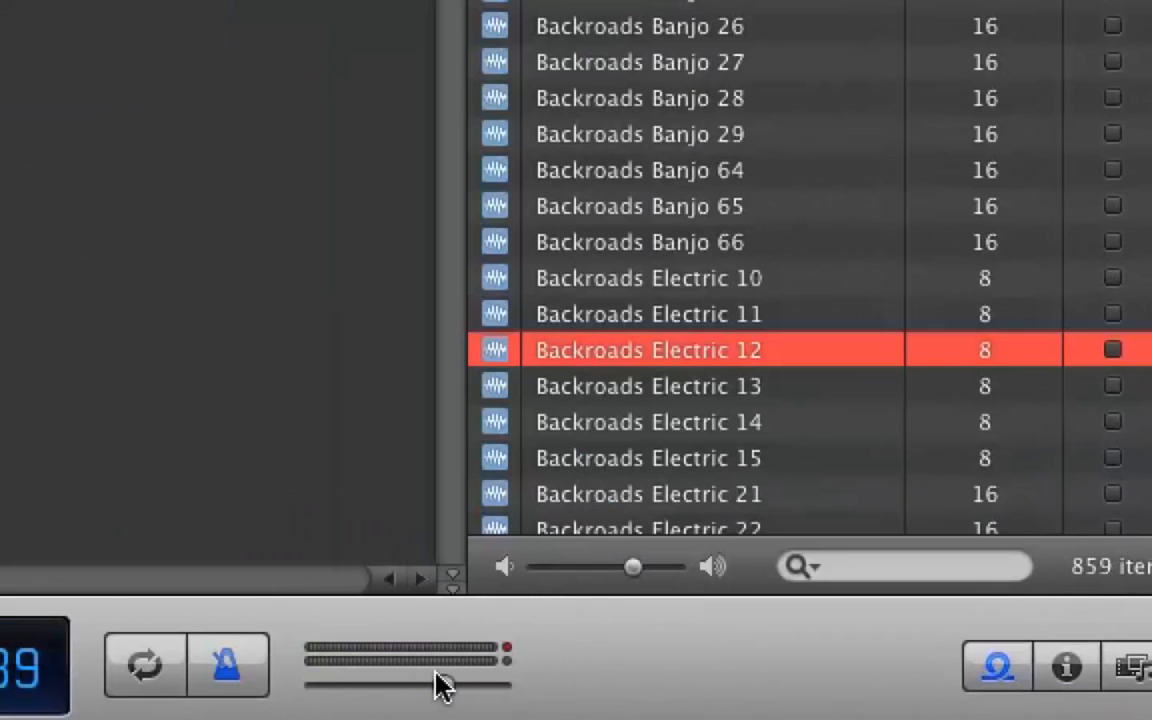
Raise the master volume, listen again, then lower the Beats reverb to 44 at the song start.
drag(632, 688, 652, 689)
drag(469, 678, 487, 679)
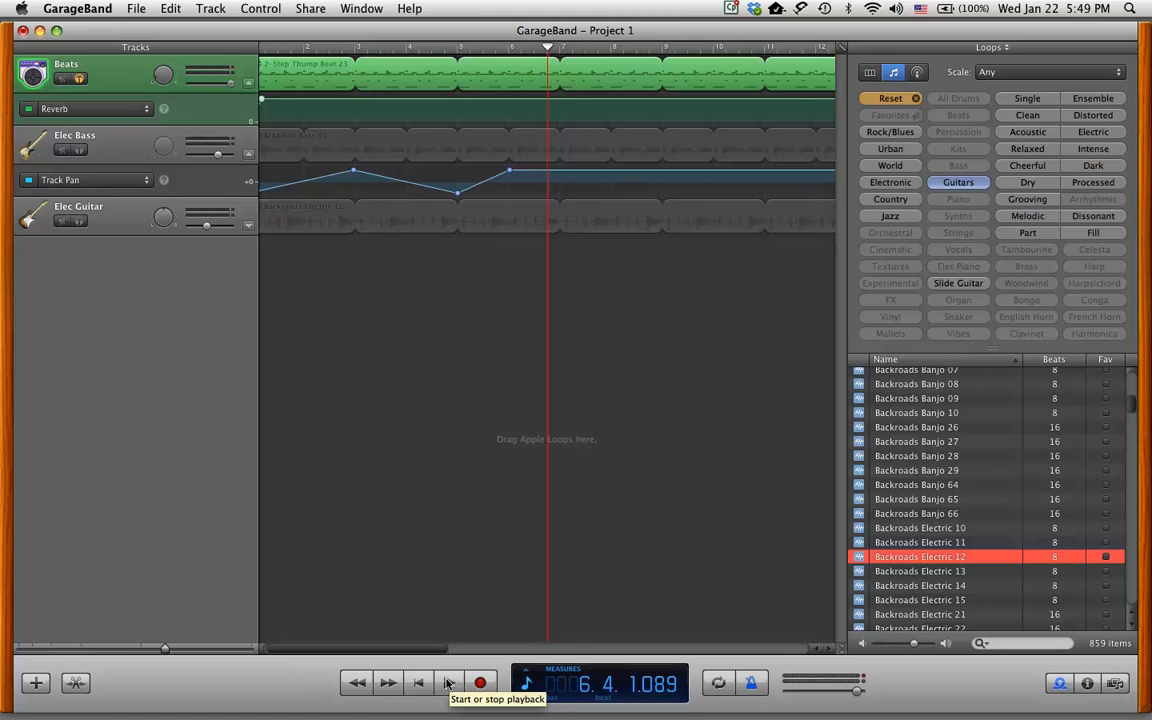
click(448, 683)
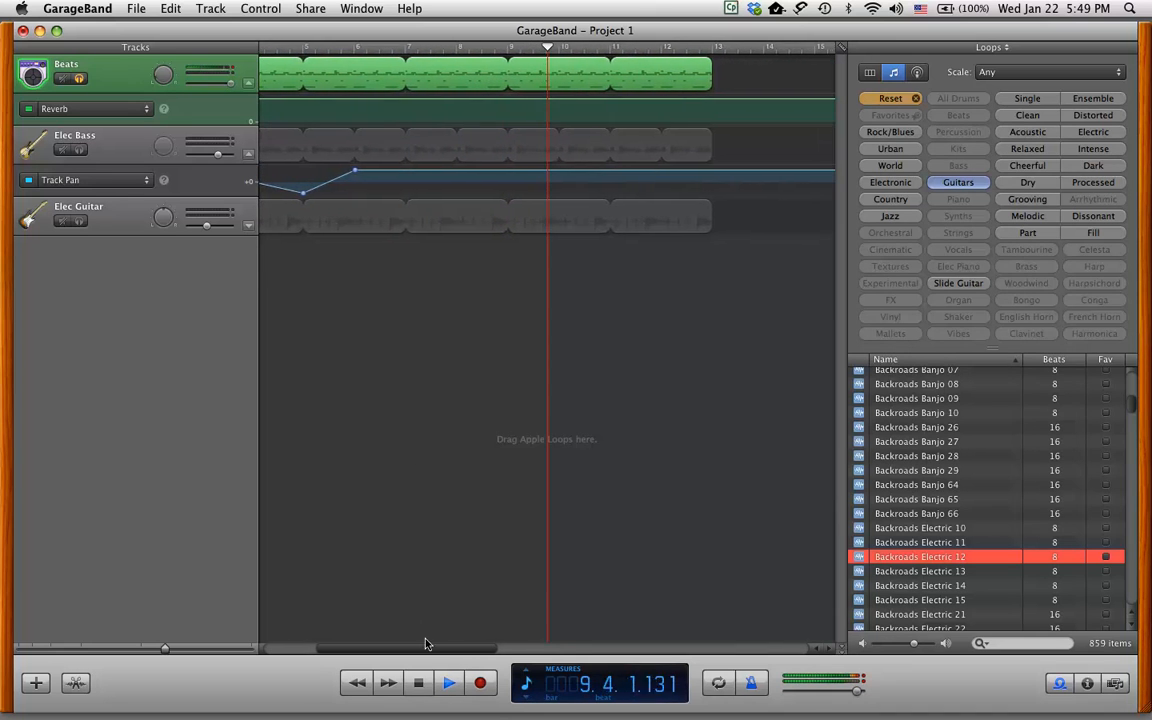
click(448, 683)
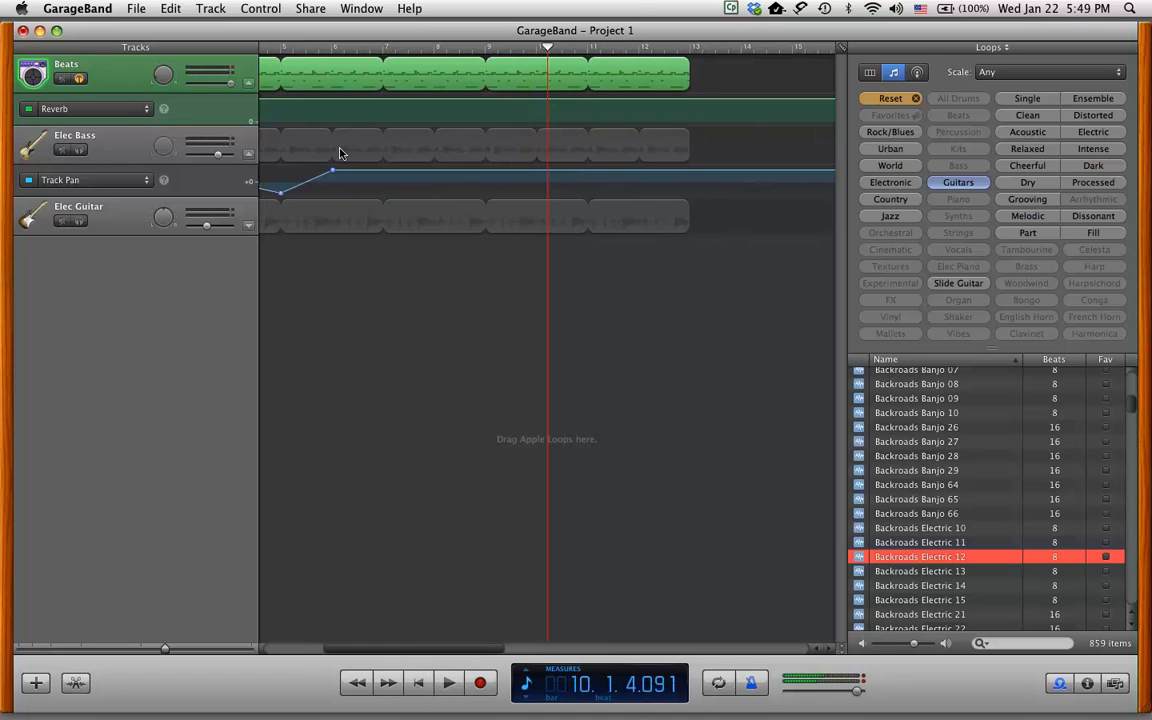
drag(547, 47, 102, 57)
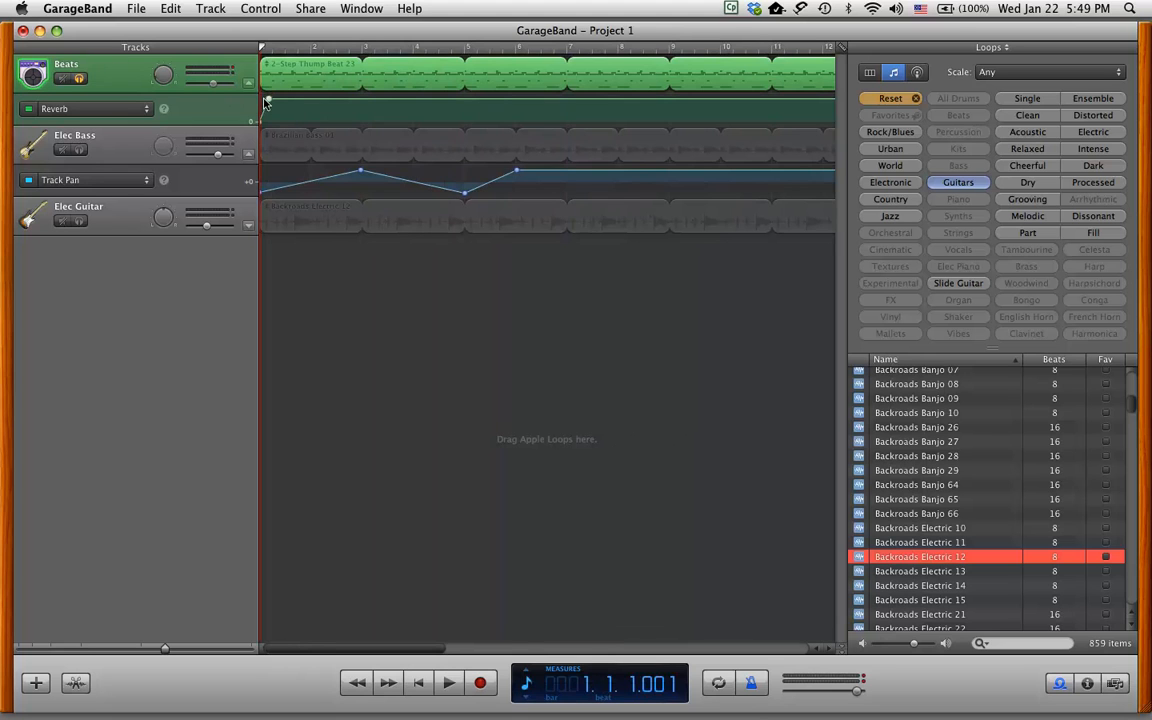
mouse_move(267, 100)
mouse_down()
mouse_move(280, 113)
mouse_move(222, 114)
mouse_move(251, 111)
mouse_up()
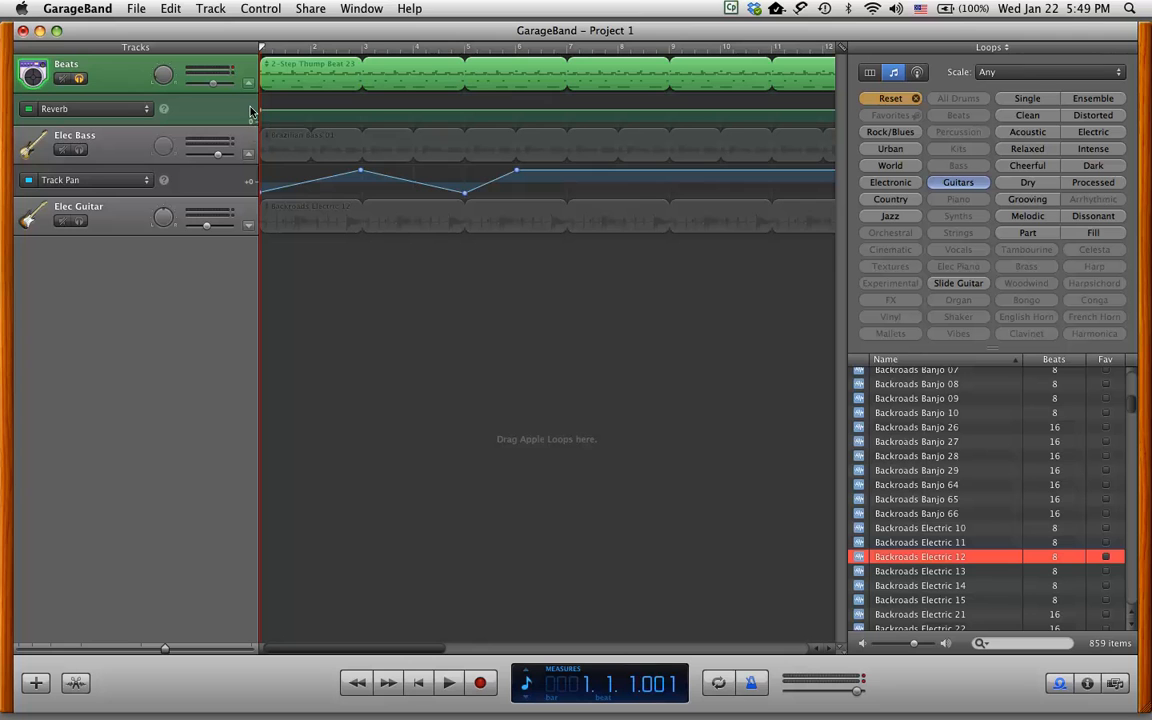
Replay the Beats track, then show and toggle its Track Pan automation.
click(449, 682)
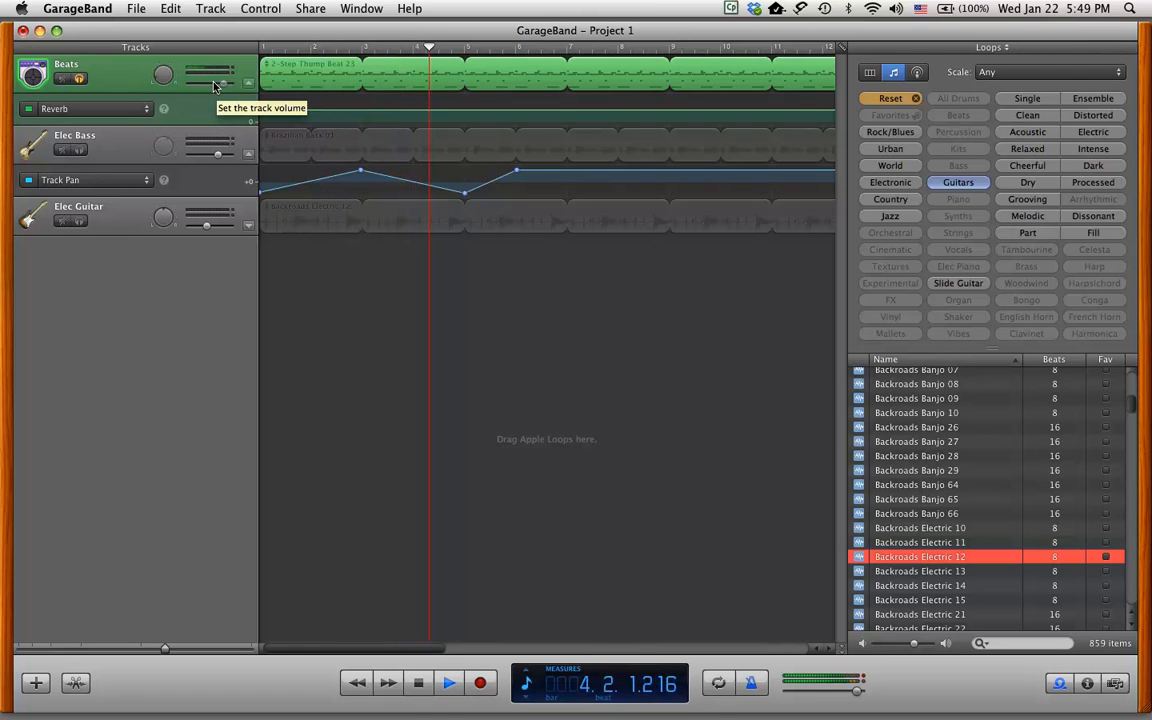
key(space)
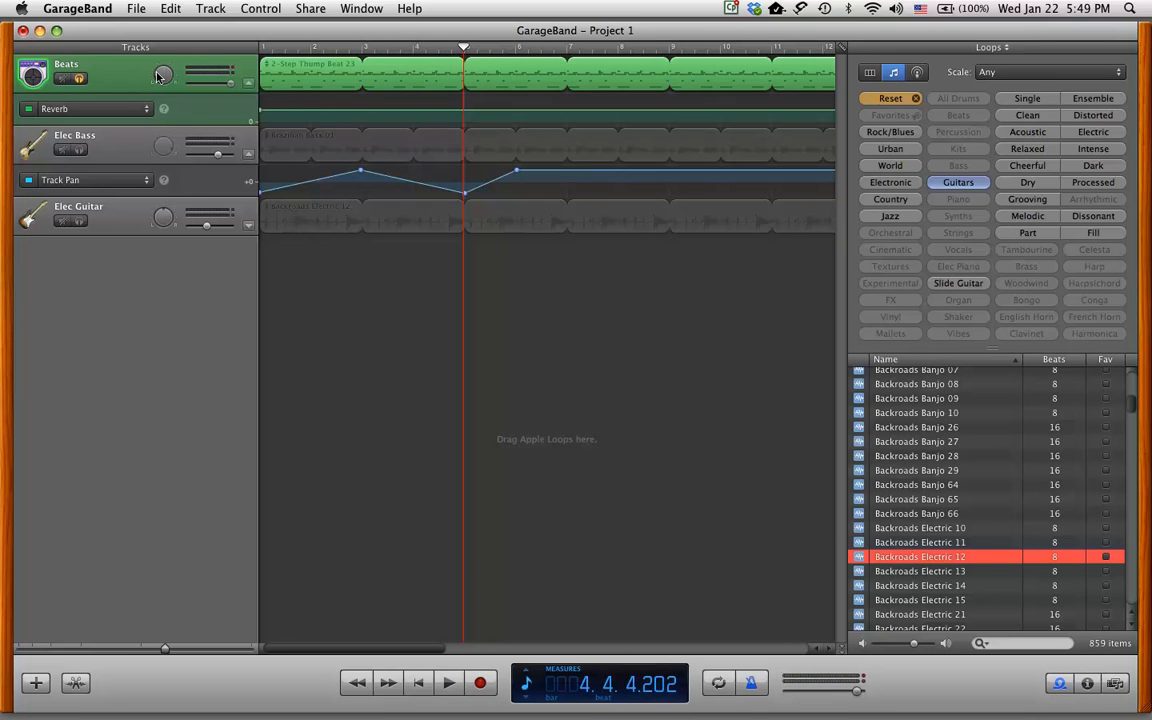
click(145, 112)
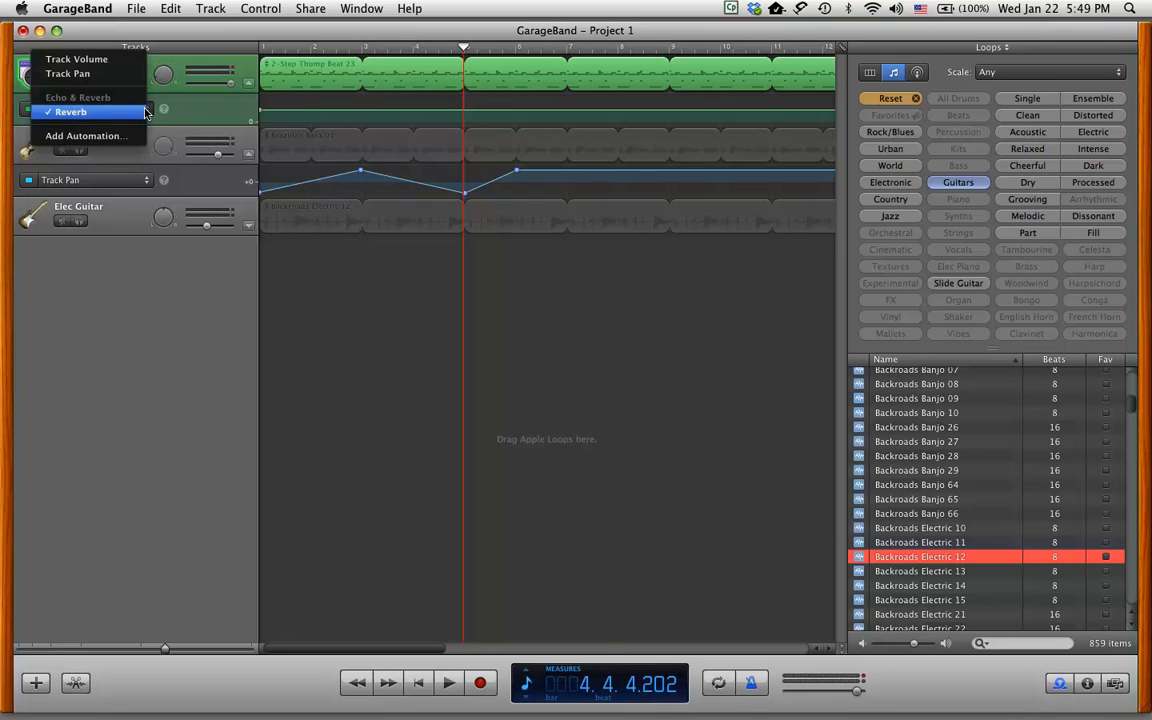
click(80, 73)
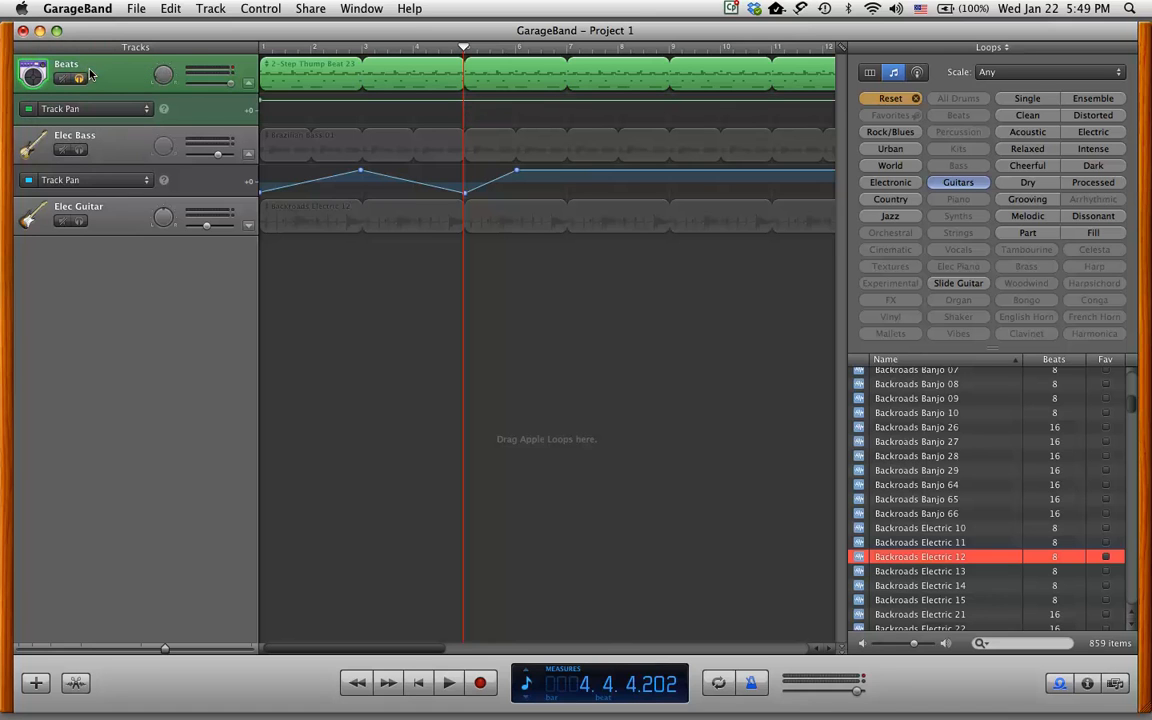
click(28, 108)
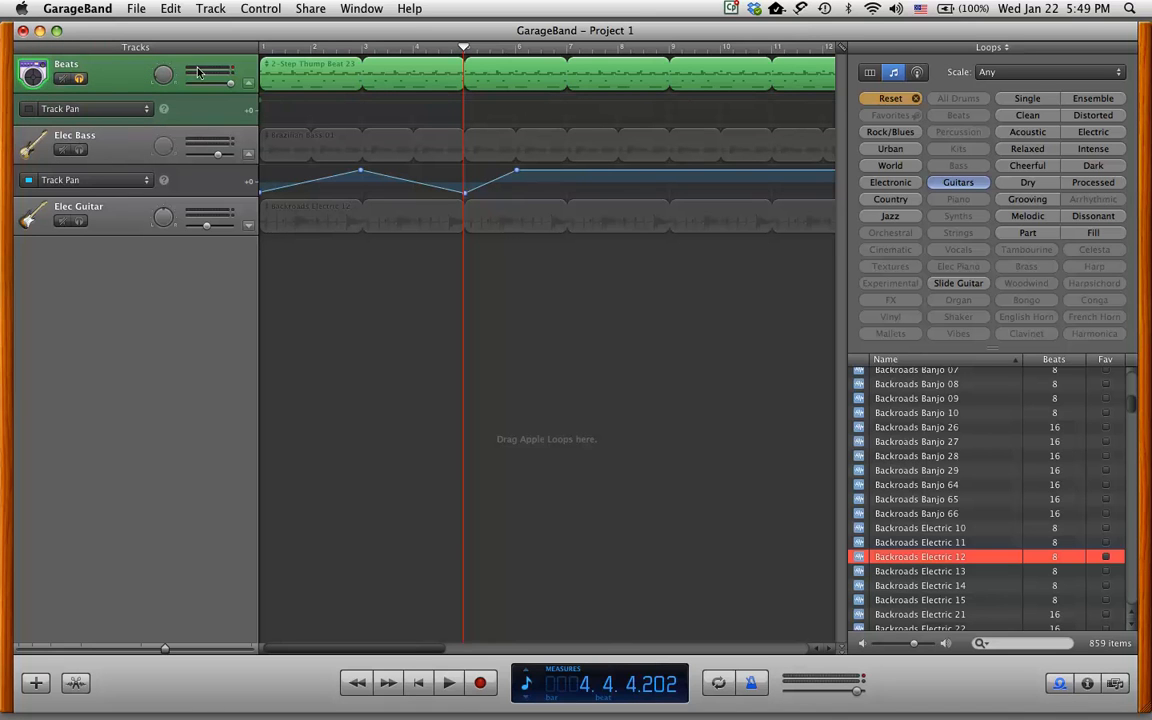
Switch the Beats lane to Track Volume and return the playhead to the start.
click(140, 107)
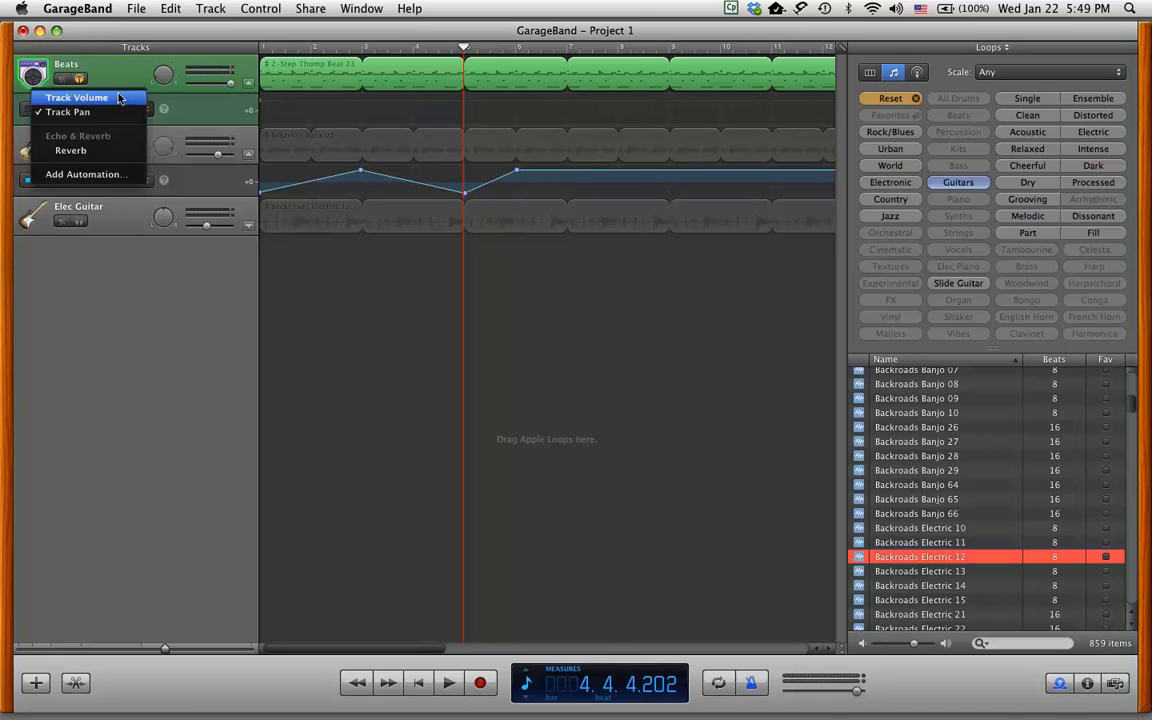
click(119, 98)
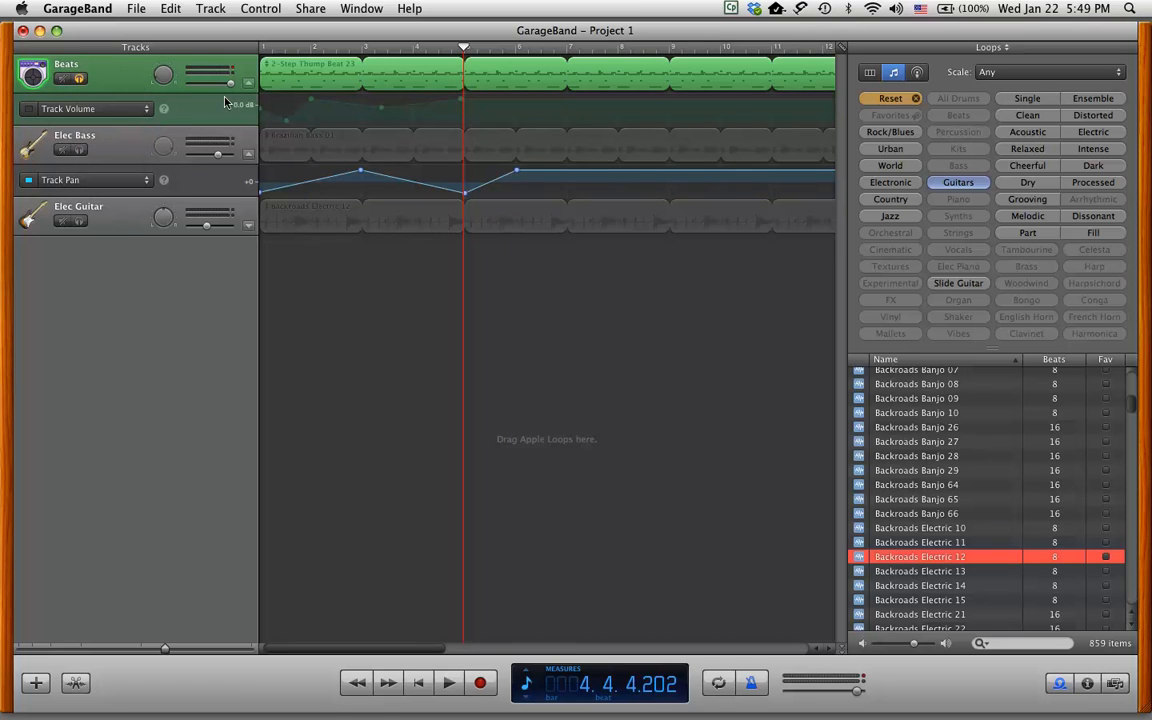
click(461, 46)
key(Return)
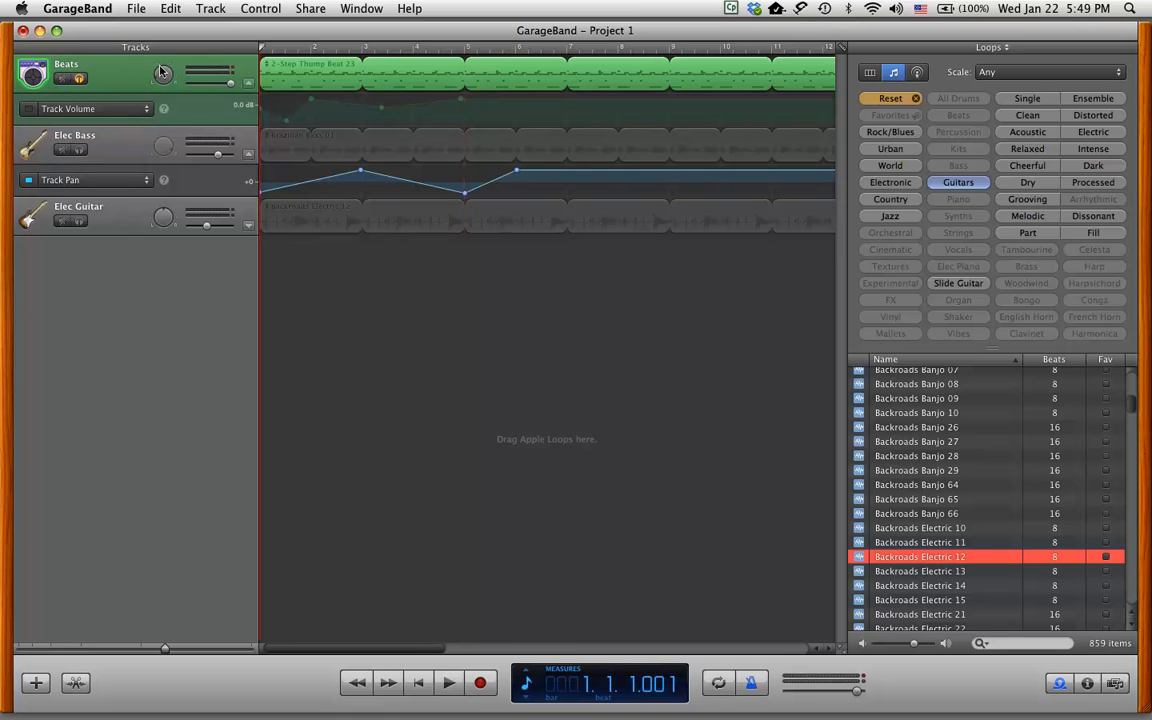
Unsolo Beats and play the song from the start with all three tracks.
click(448, 682)
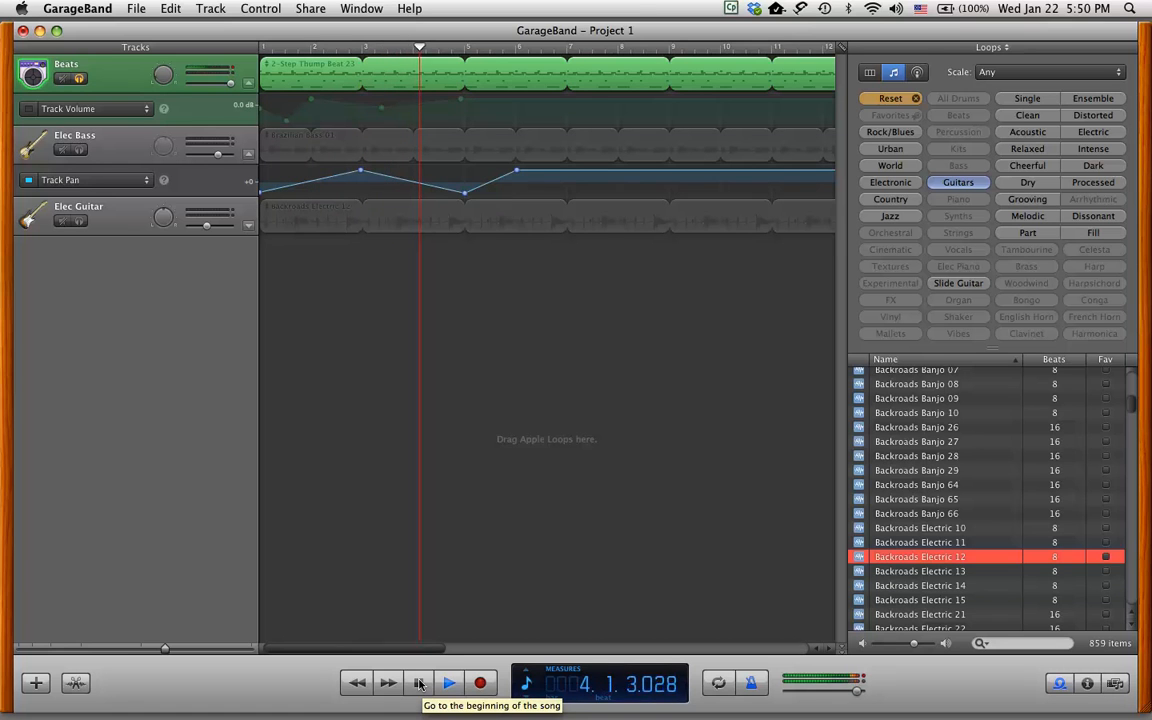
key(space)
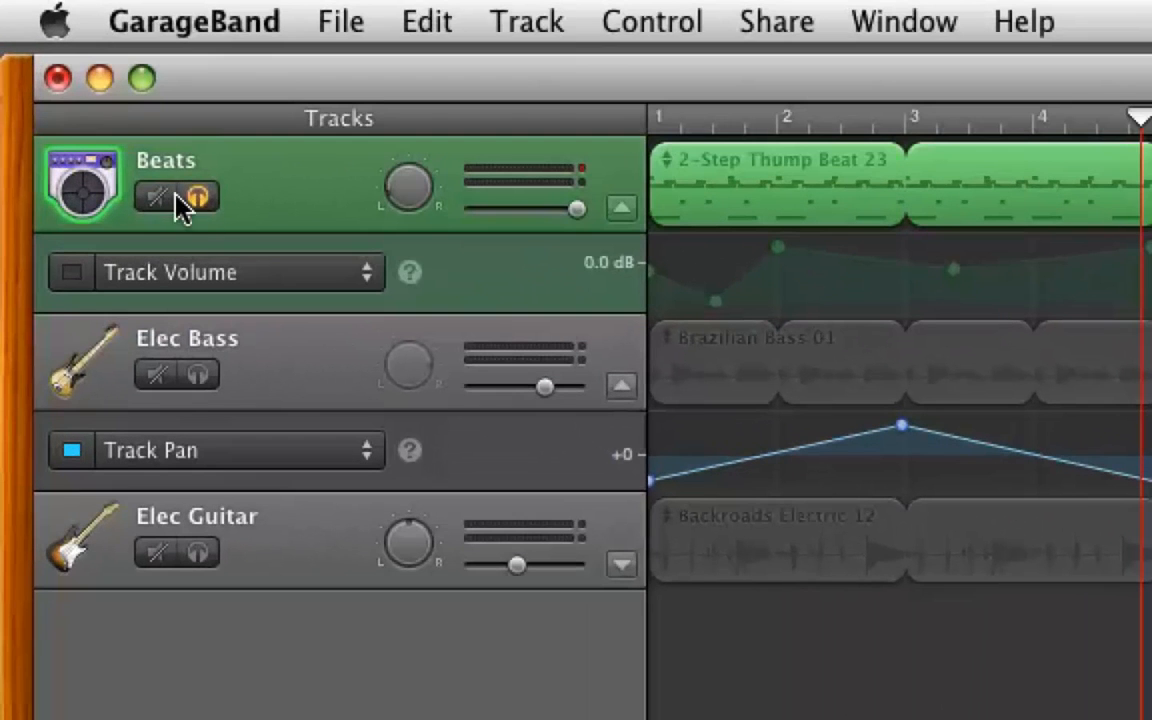
click(197, 197)
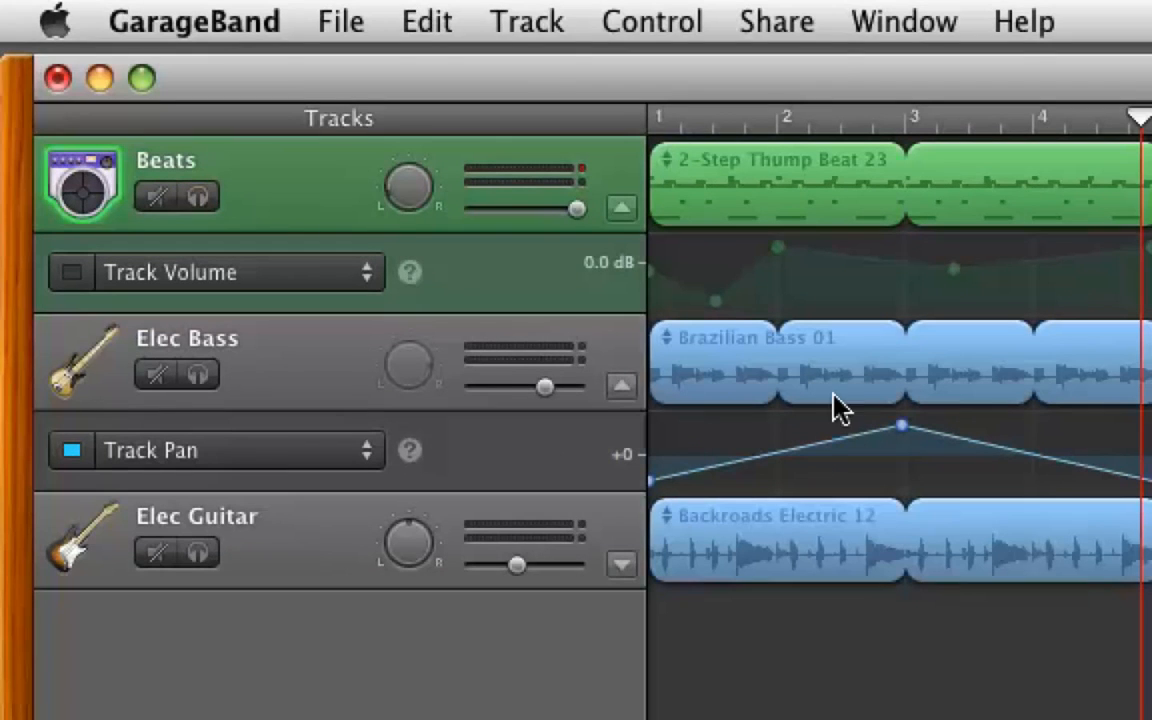
click(964, 119)
key(Return)
key(space)
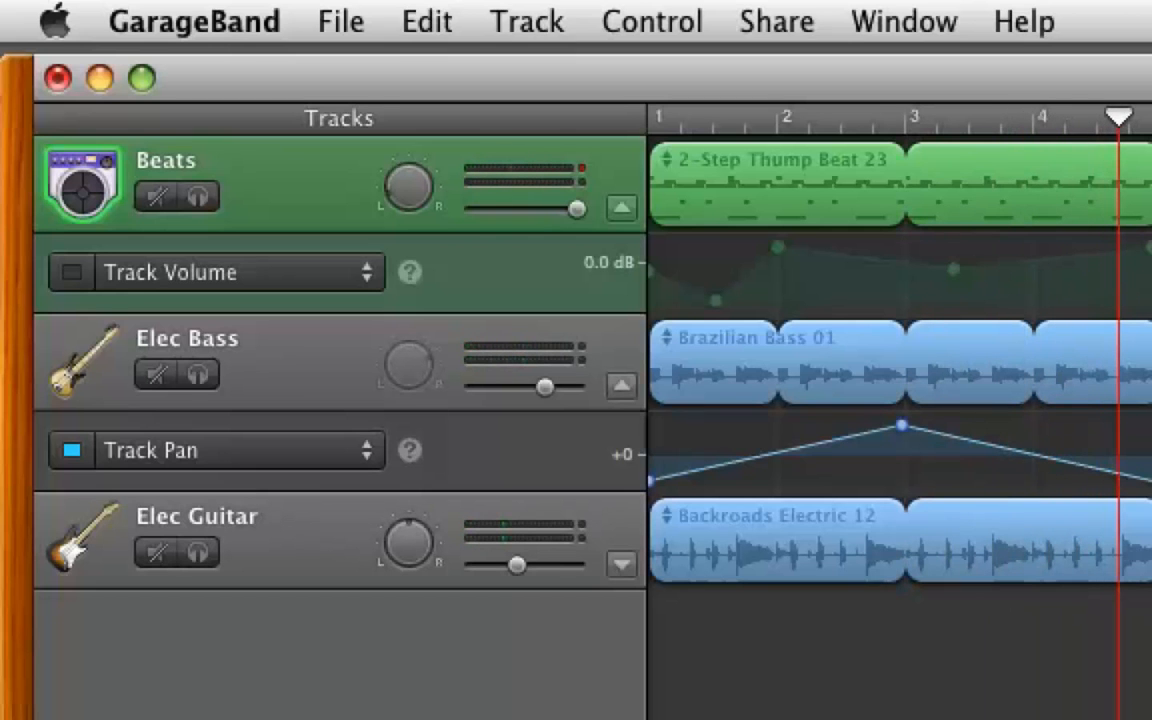
Select Elec Bass, turn off its pan automation, and show its volume lane.
click(868, 117)
key(Return)
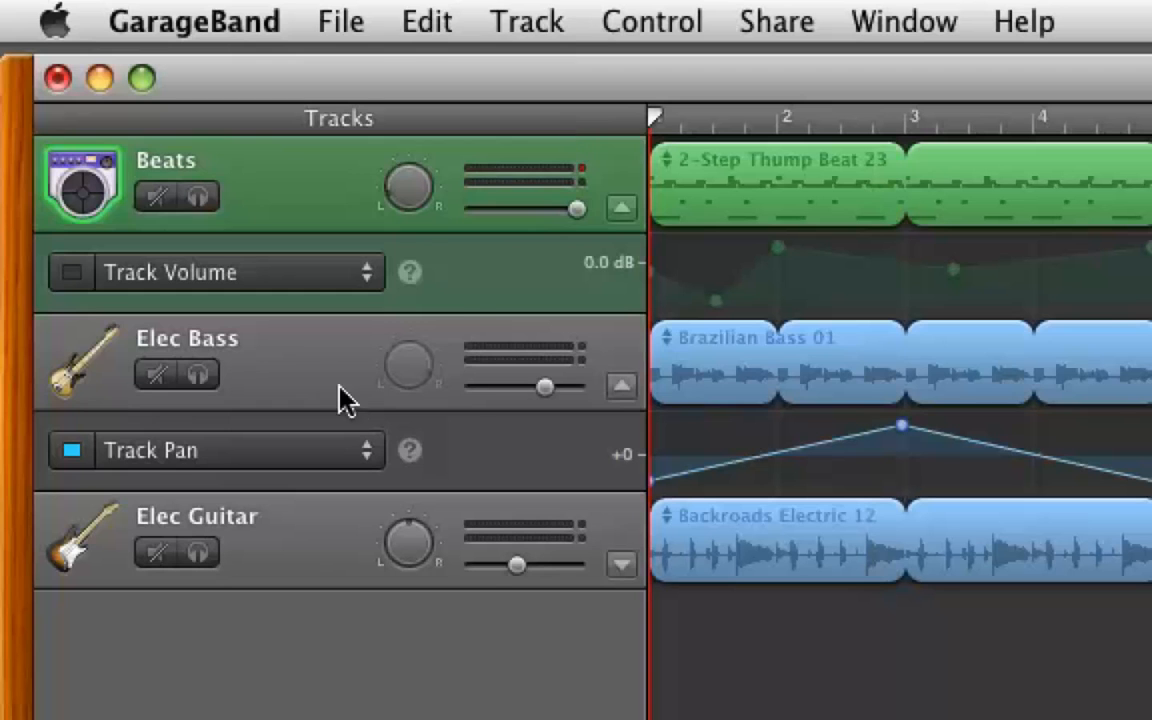
click(314, 368)
click(360, 447)
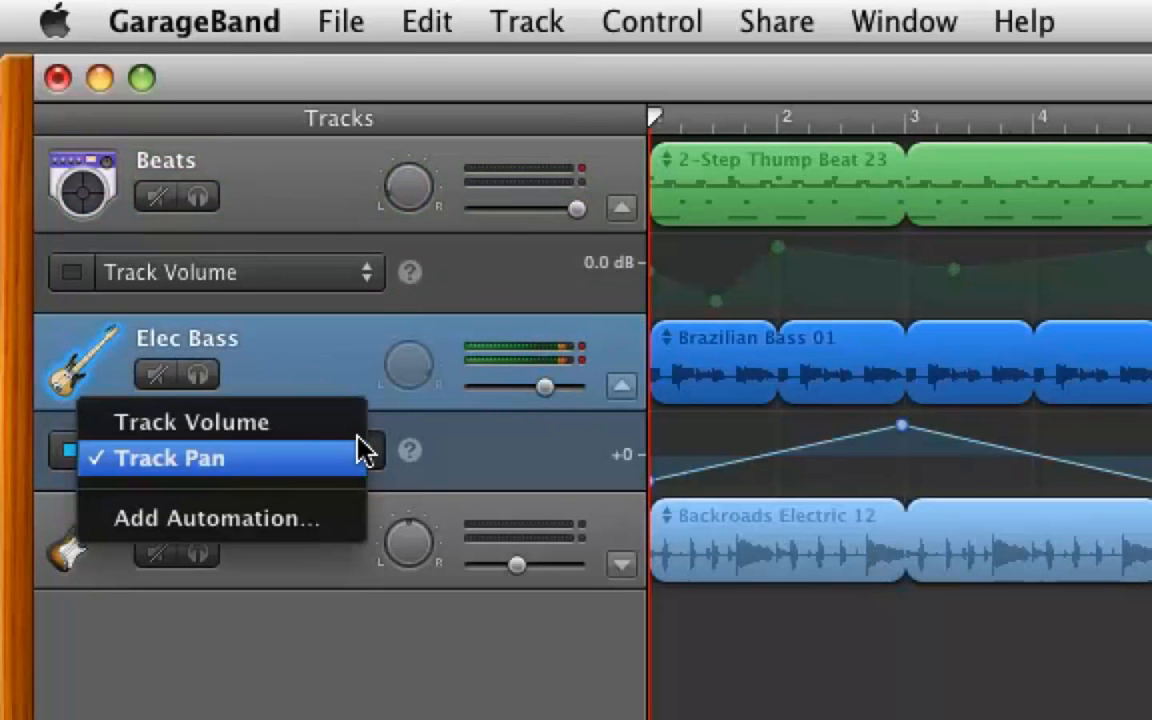
click(183, 458)
click(68, 451)
click(360, 474)
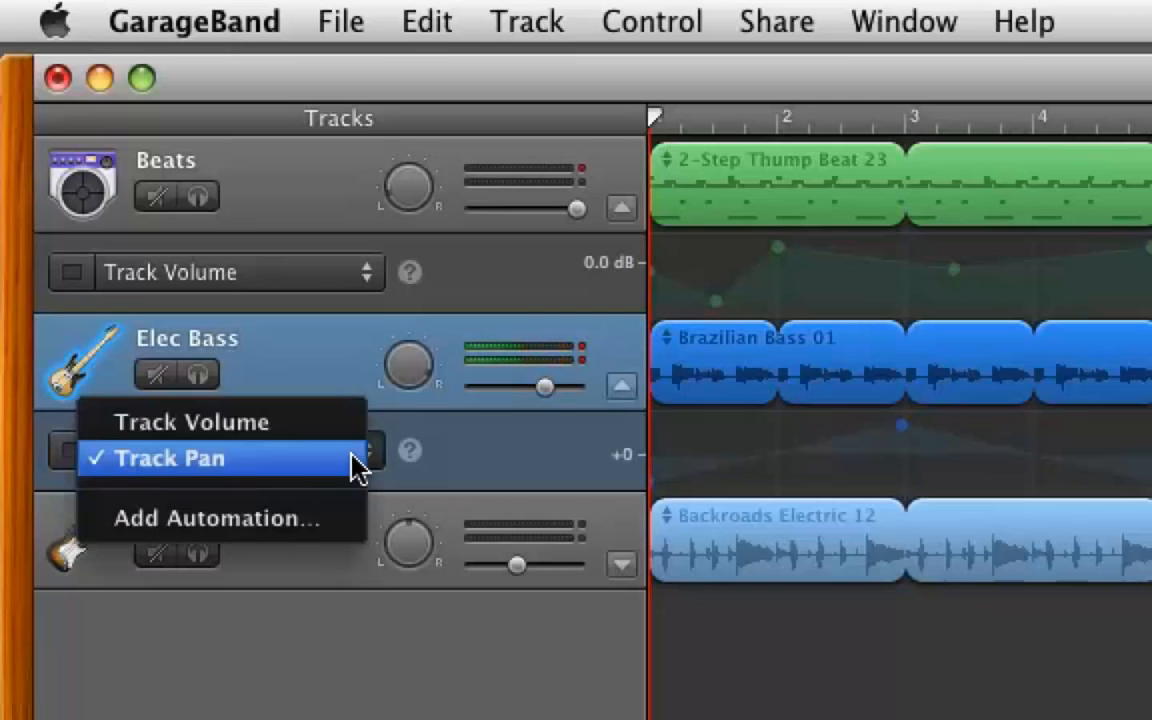
click(263, 425)
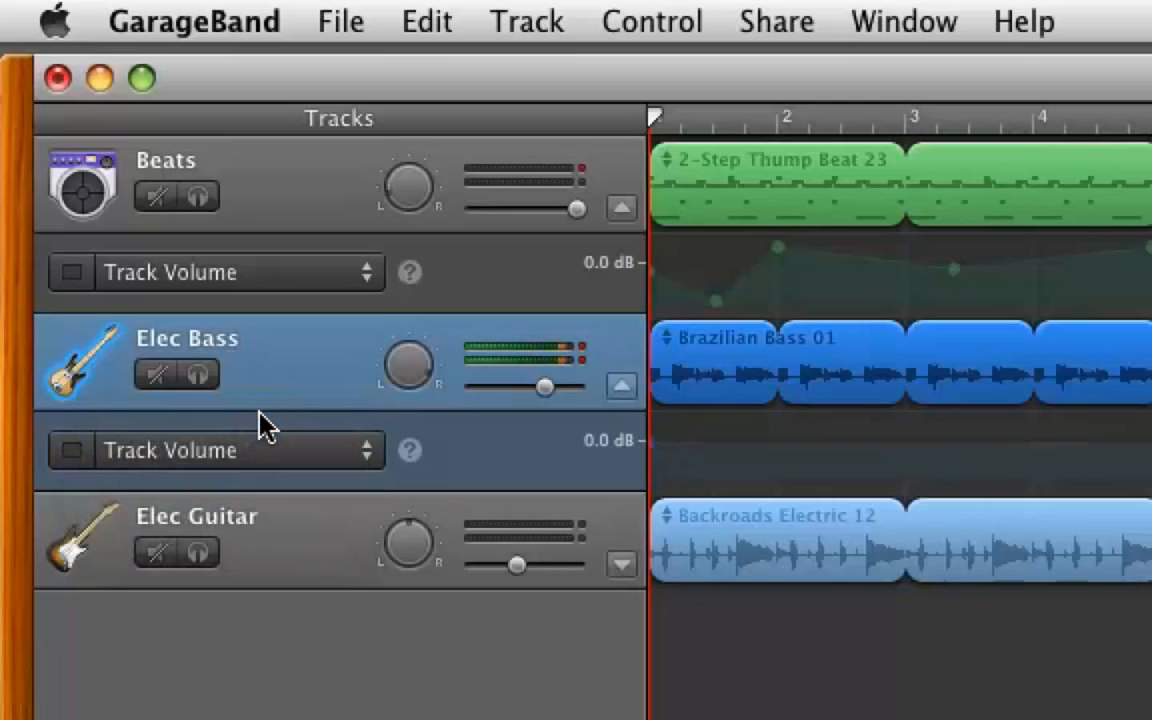
Add Echo from the Echo & Reverb group as an Elec Bass automation parameter.
click(366, 455)
click(303, 548)
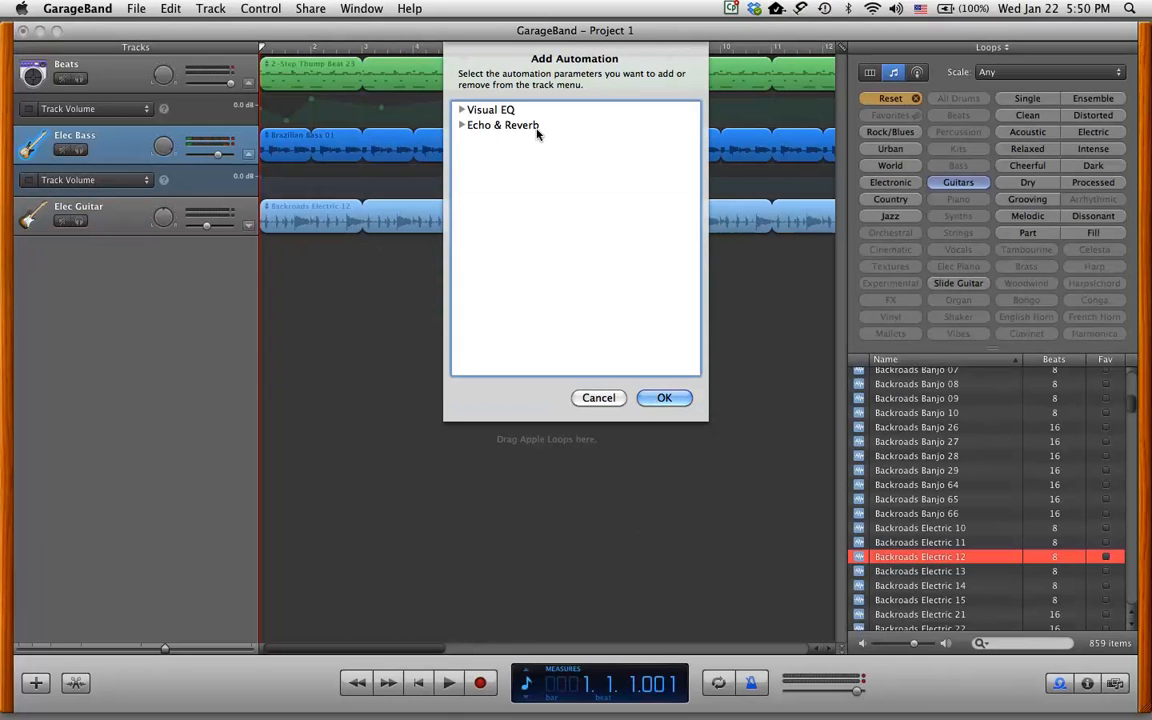
click(461, 125)
click(485, 140)
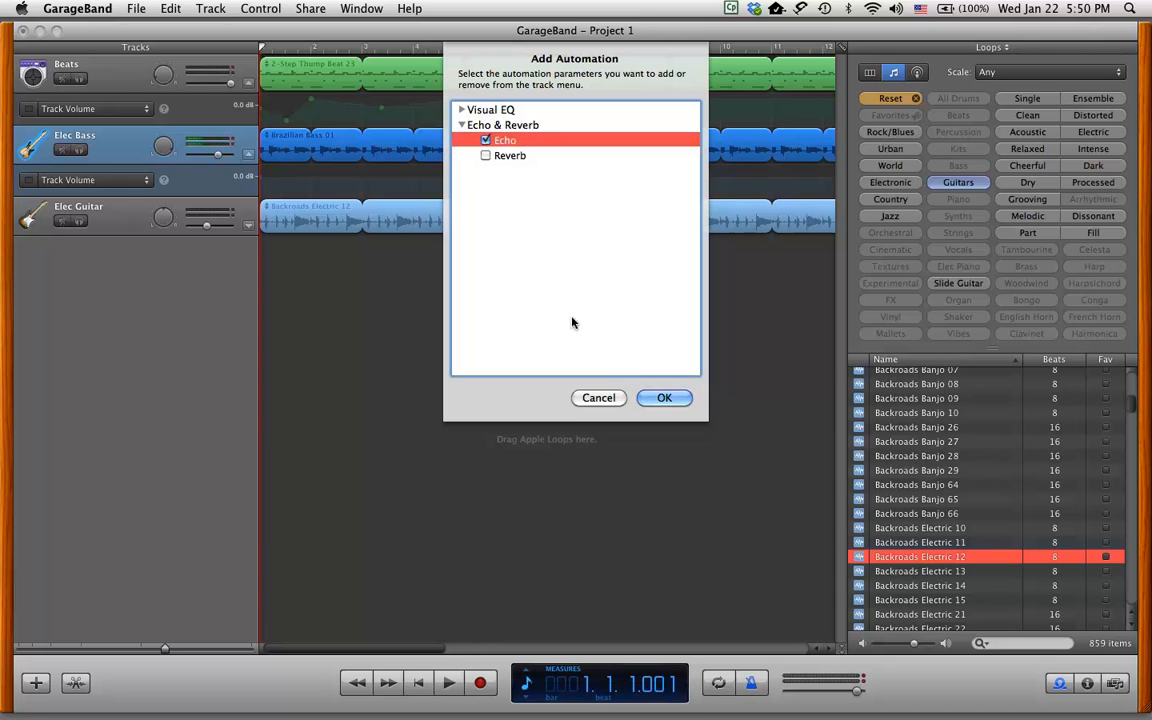
click(658, 399)
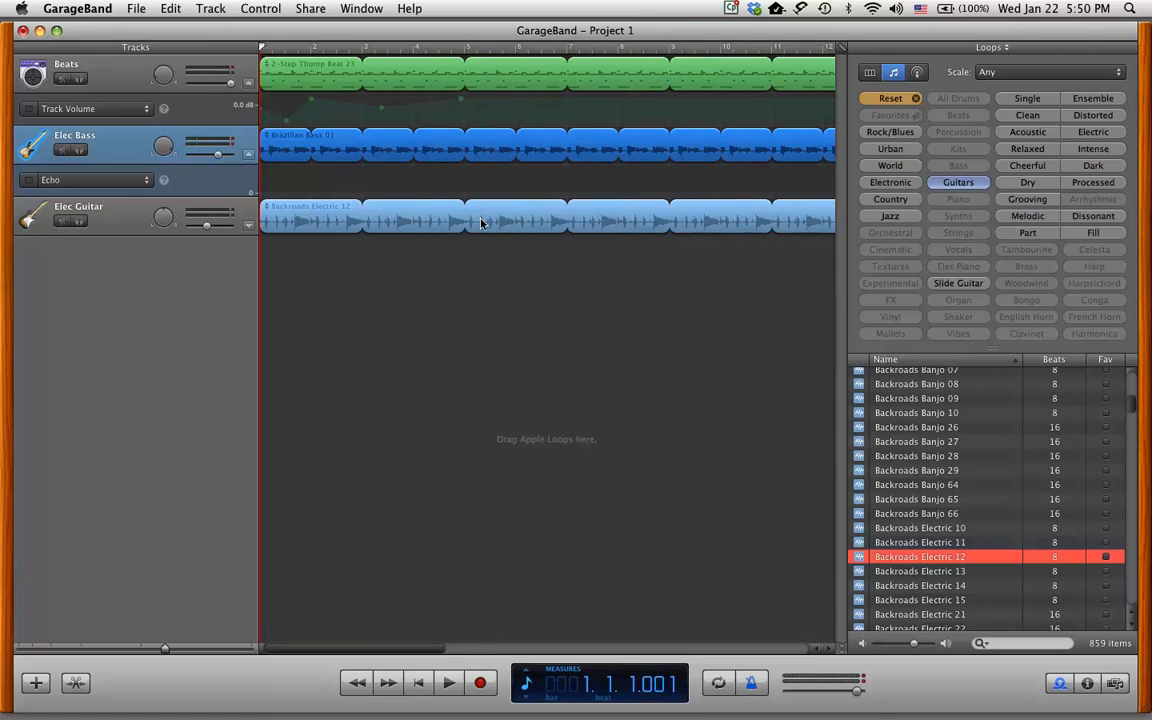
Enable Elec Bass Echo automation, solo the bass, and lower the echo to 65 while listening.
click(265, 193)
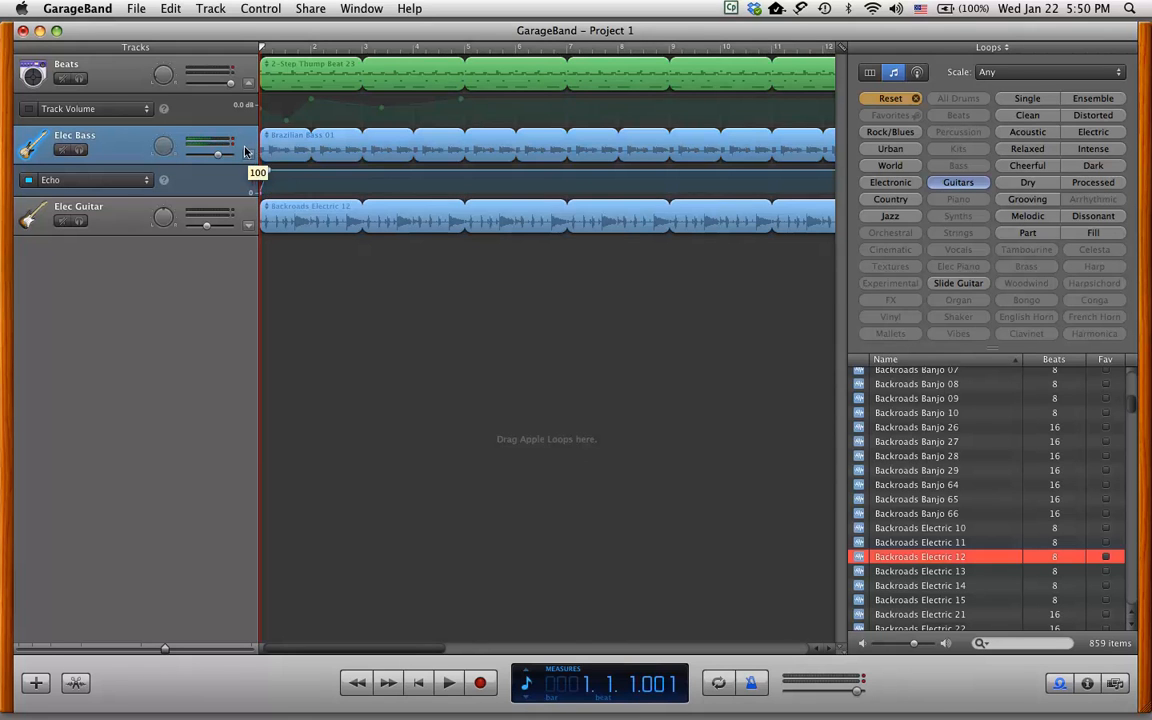
click(80, 148)
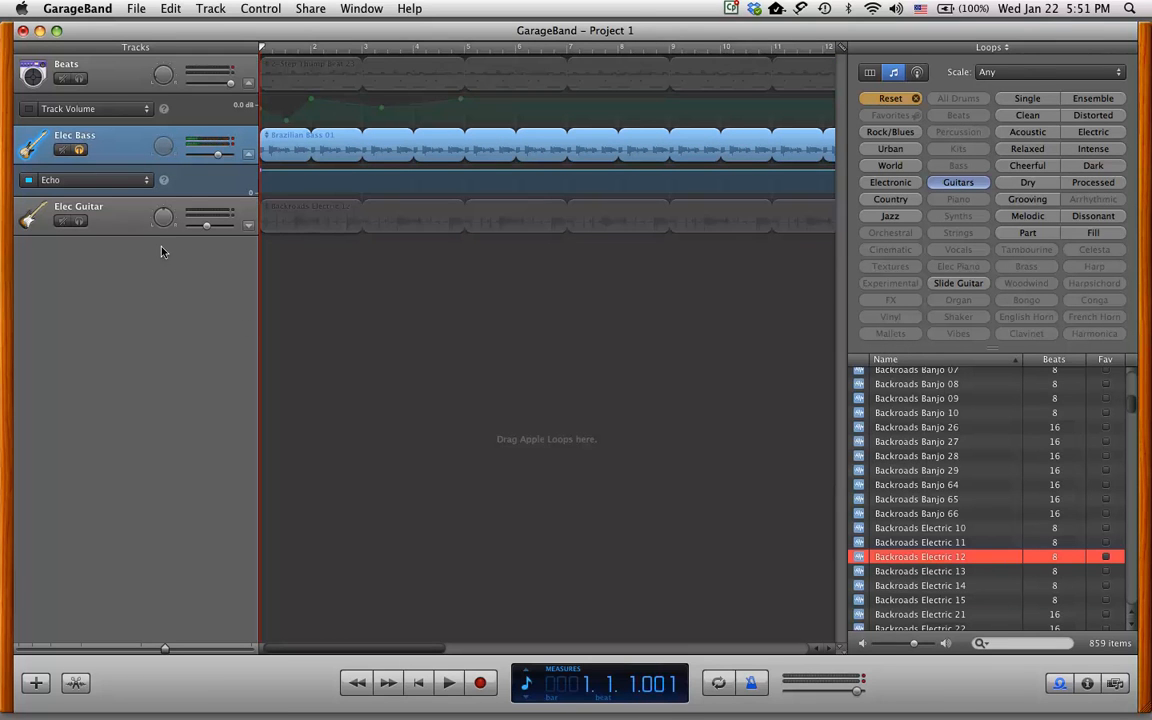
click(448, 687)
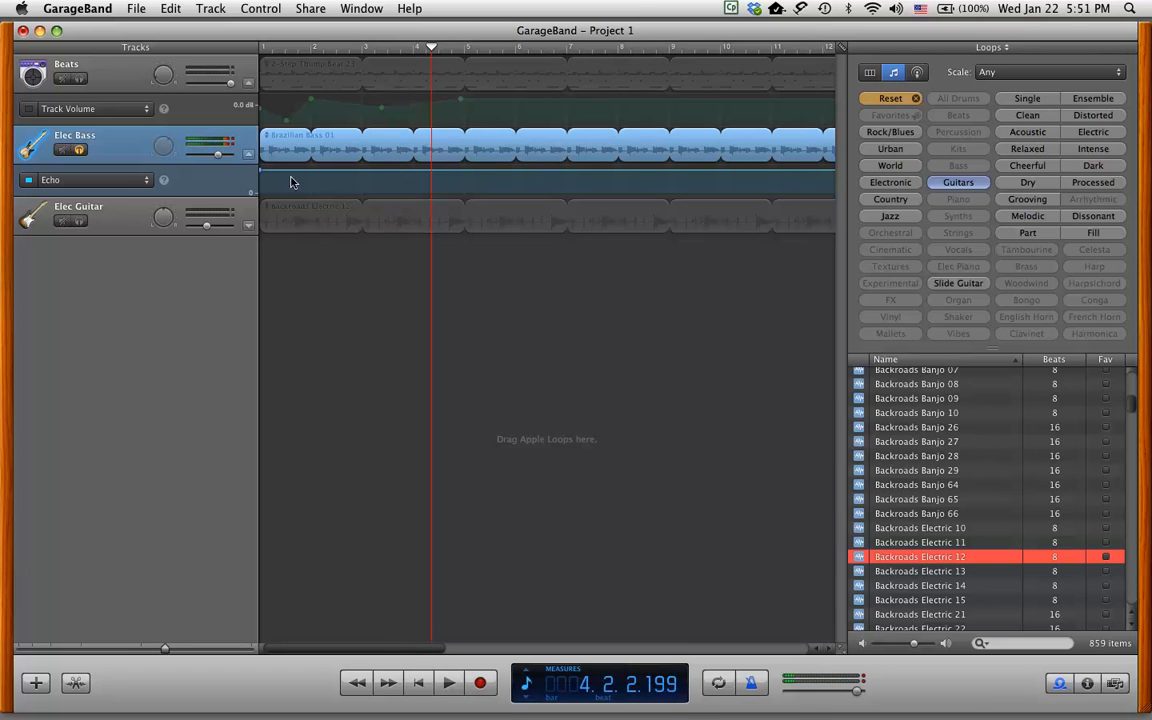
drag(260, 171, 257, 185)
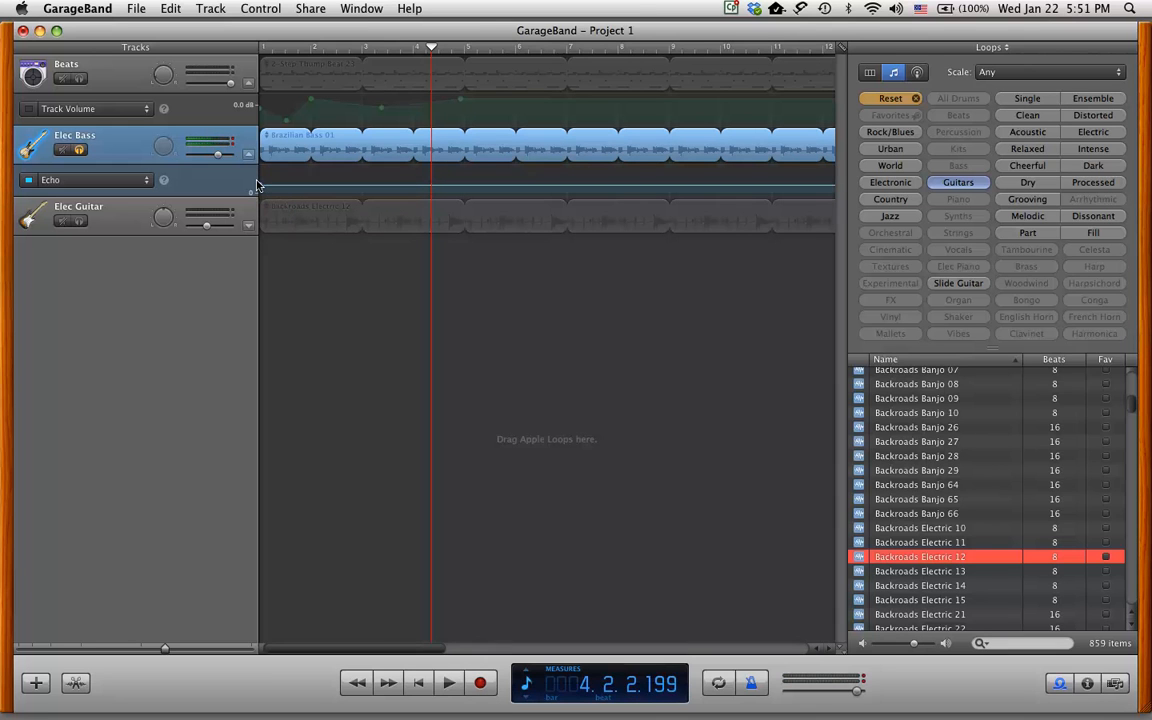
key(space)
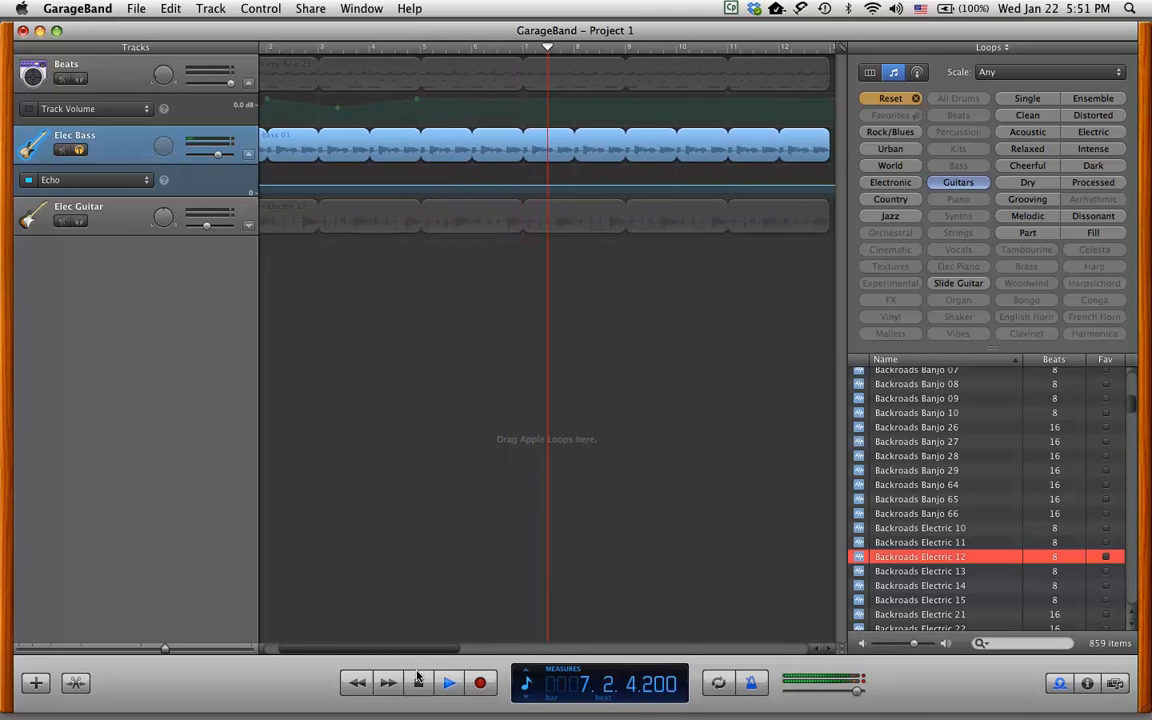
key(space)
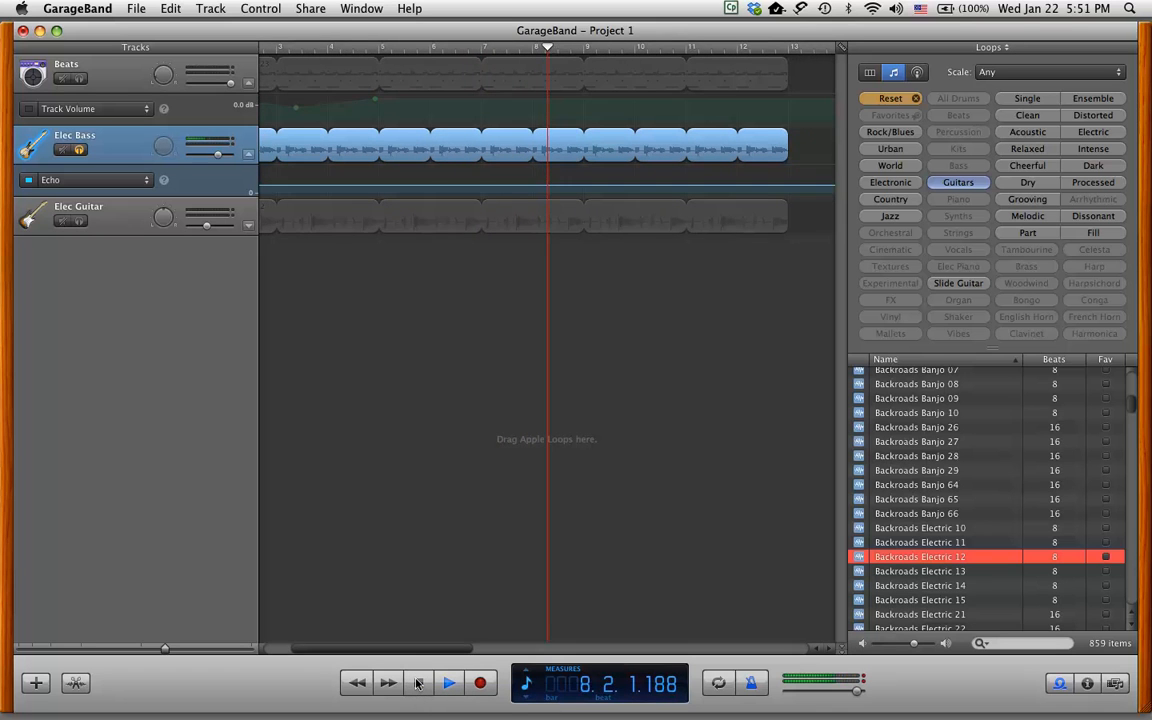
click(418, 680)
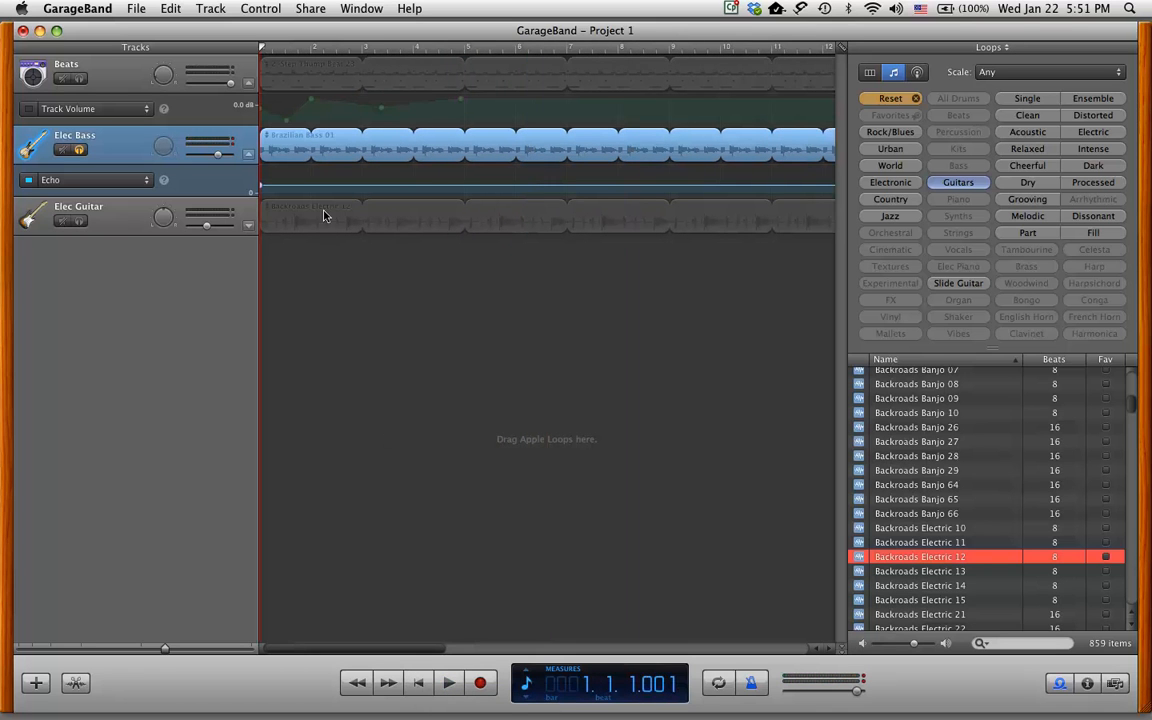
Unsolo Elec Bass, play the full mix, then select the Elec Guitar track.
click(76, 150)
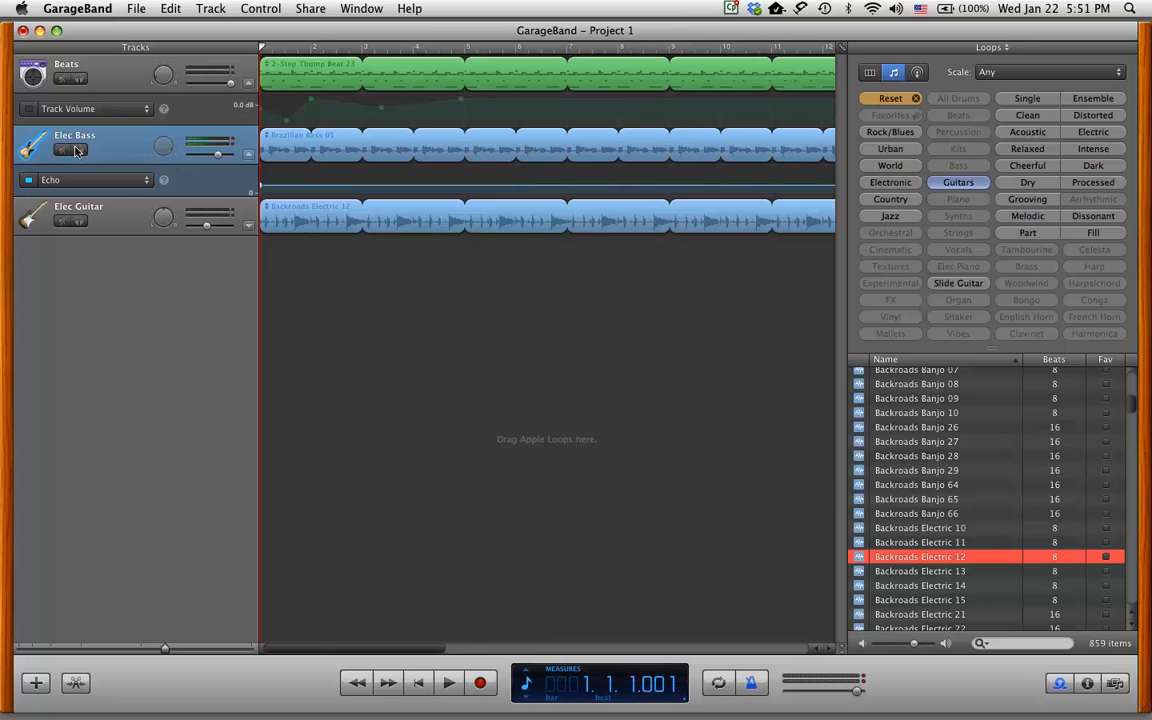
click(447, 683)
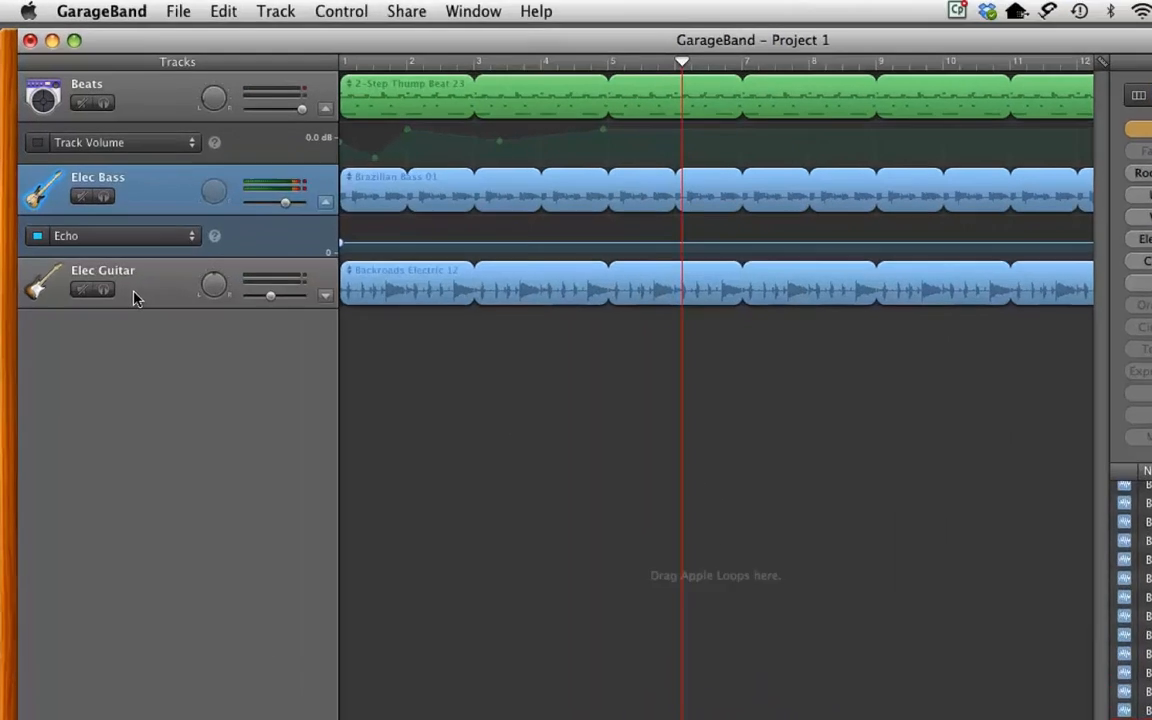
click(102, 225)
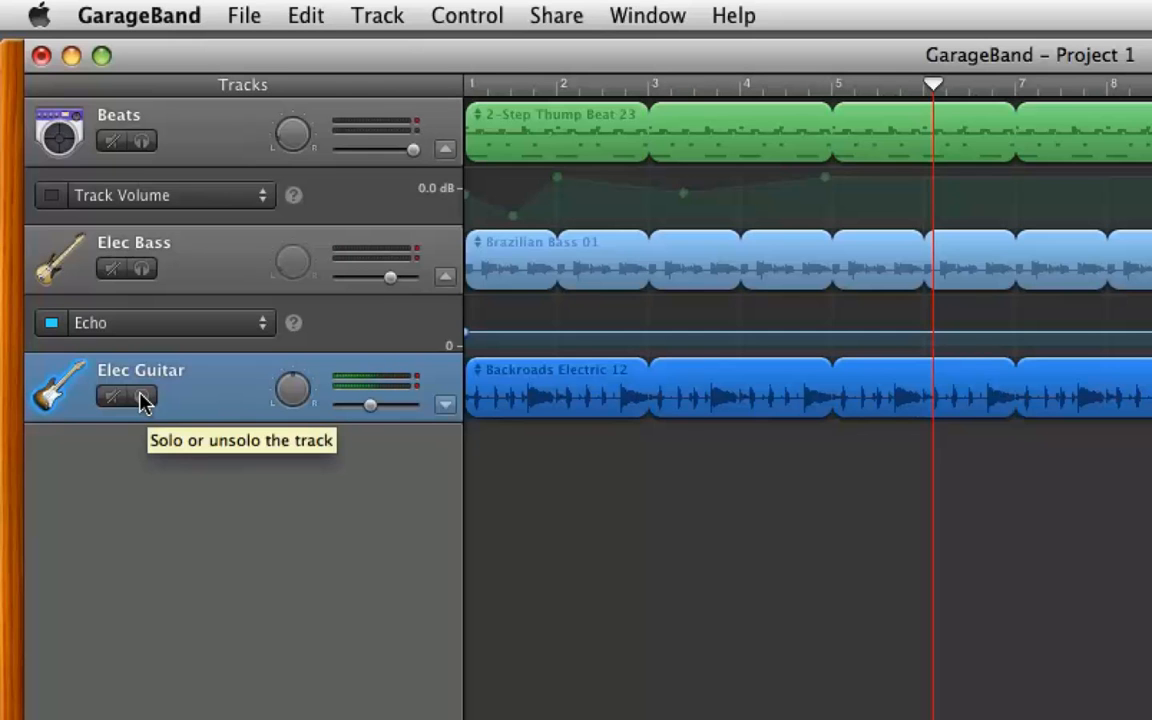
Solo the Elec Guitar track and add Echo & Reverb > Reverb as its automation lane.
click(140, 398)
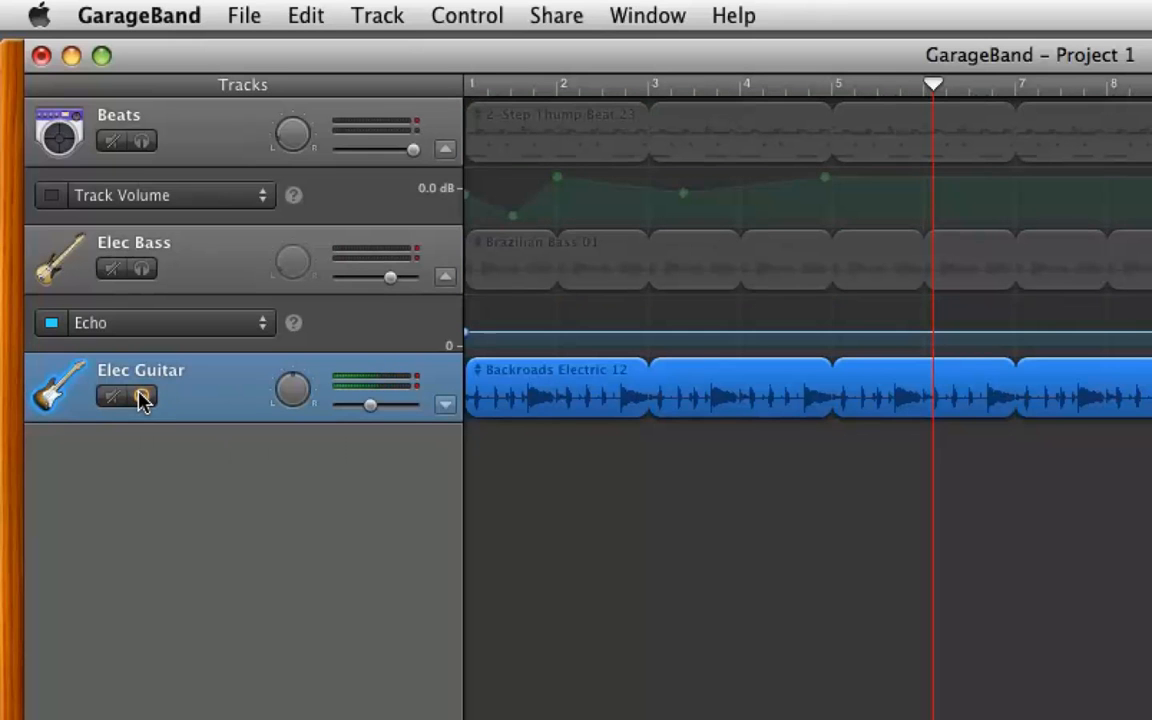
click(444, 405)
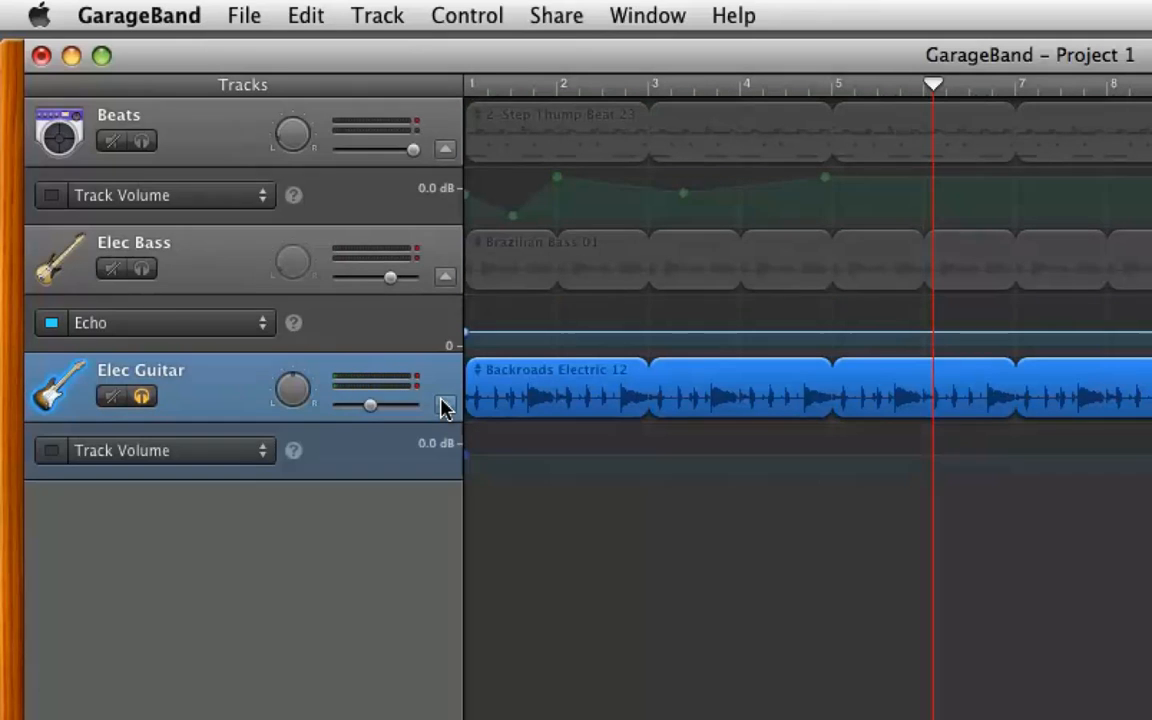
click(248, 450)
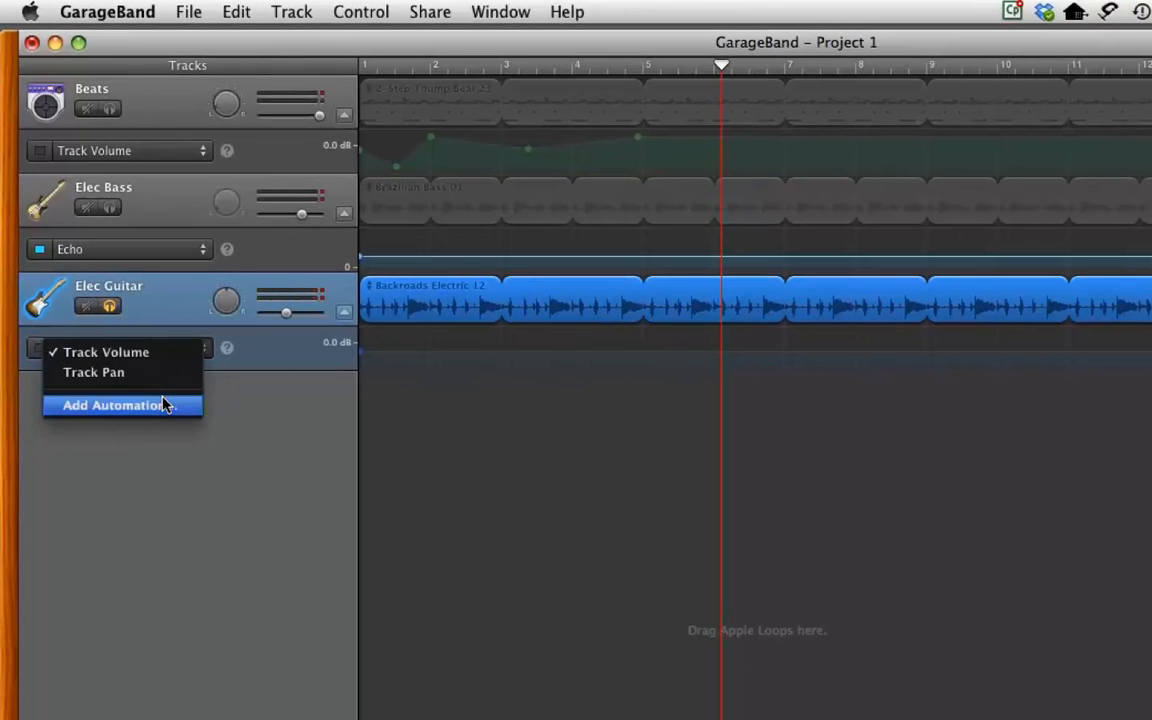
click(165, 405)
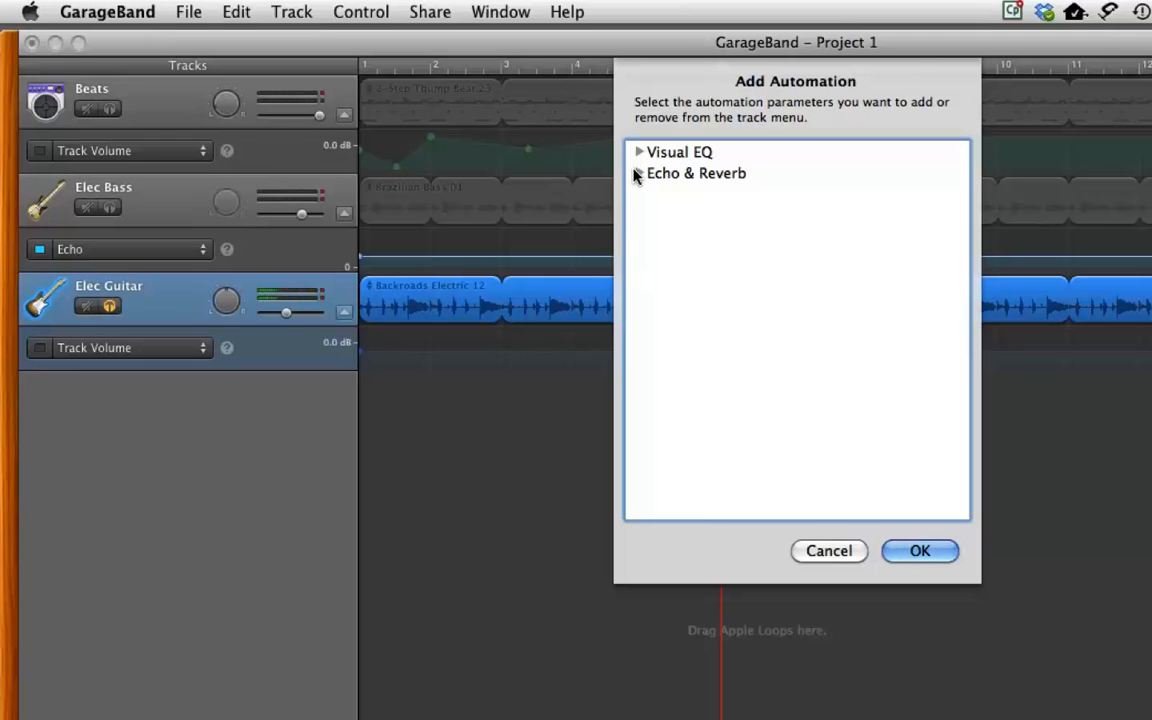
click(638, 174)
click(672, 215)
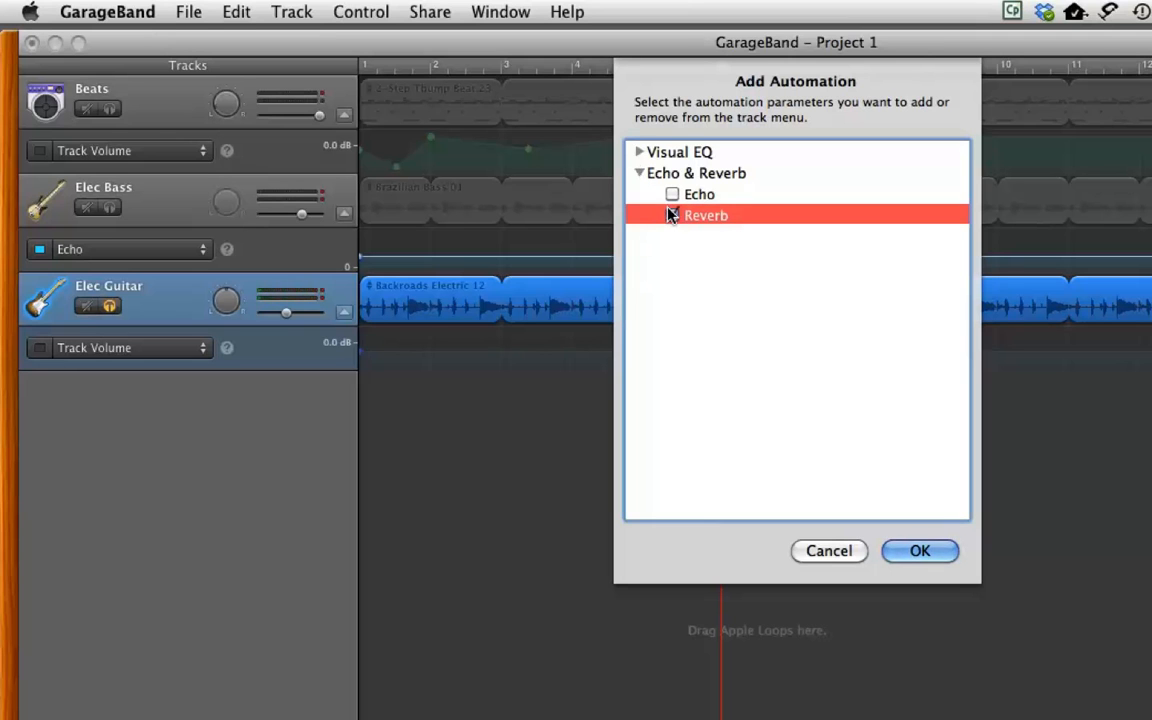
click(912, 550)
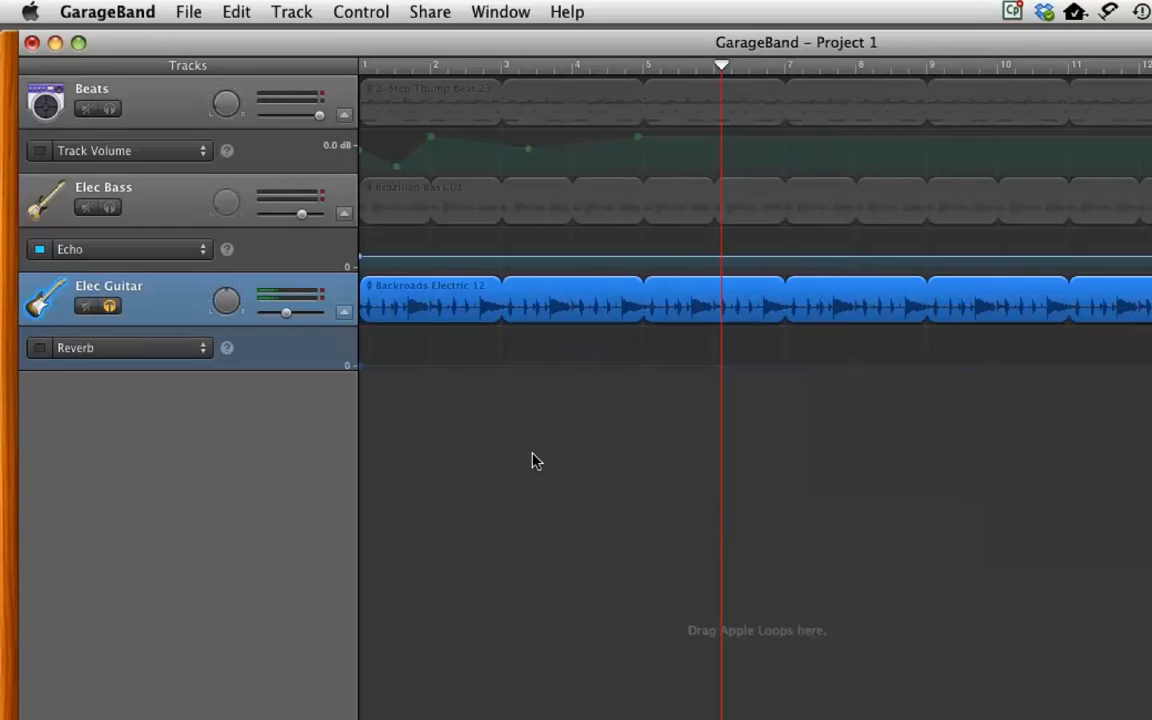
Draw the Reverb curve: raise the start, dip to zero at bar 5, rise to 58 at bar 9.
drag(360, 371, 361, 351)
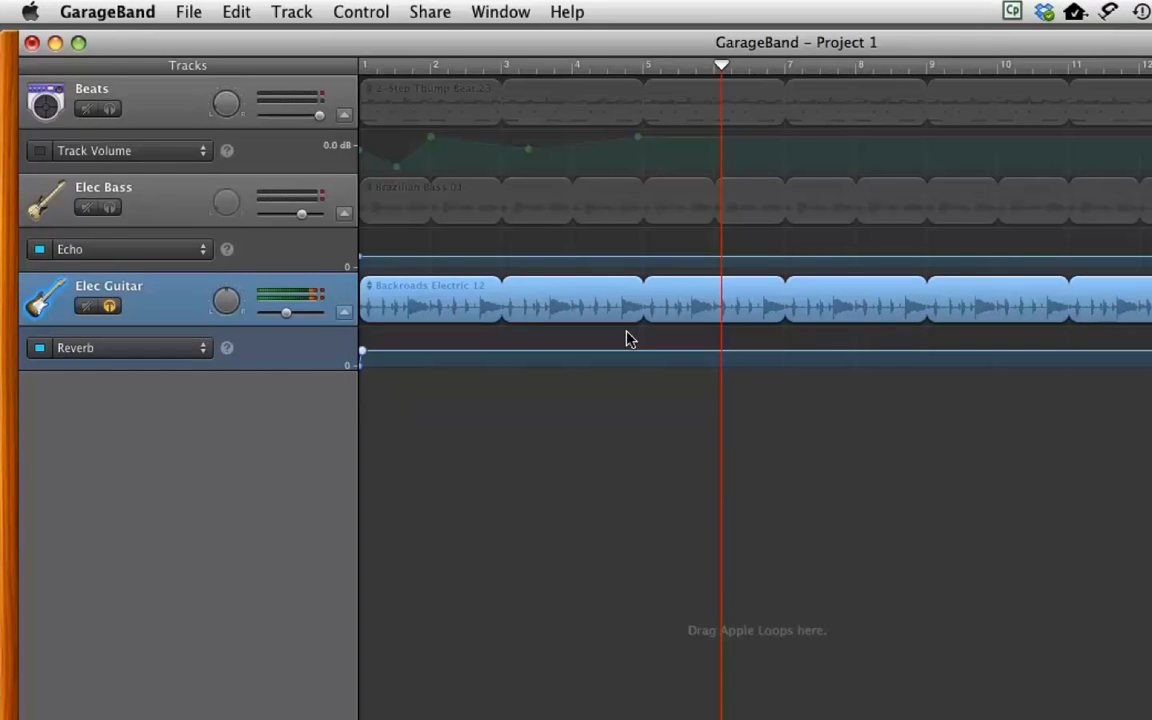
drag(646, 352, 645, 372)
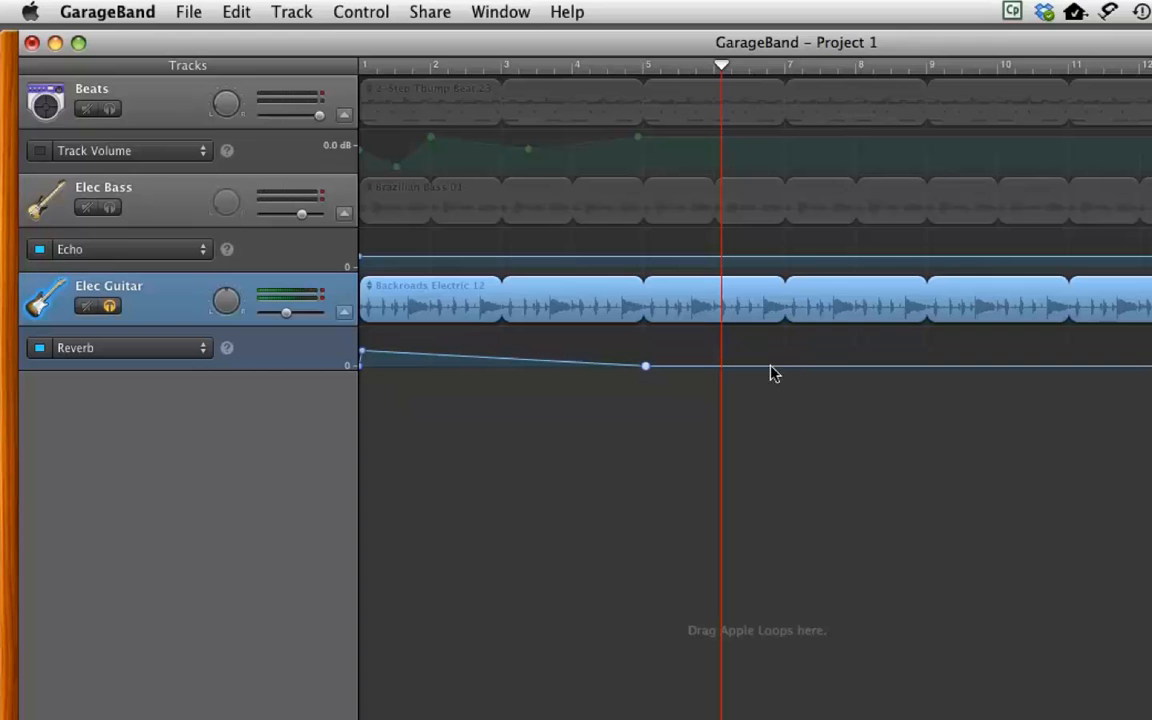
drag(924, 369, 926, 347)
Play the song from the start to hear the reverb changes, then replay it.
drag(609, 66, 236, 111)
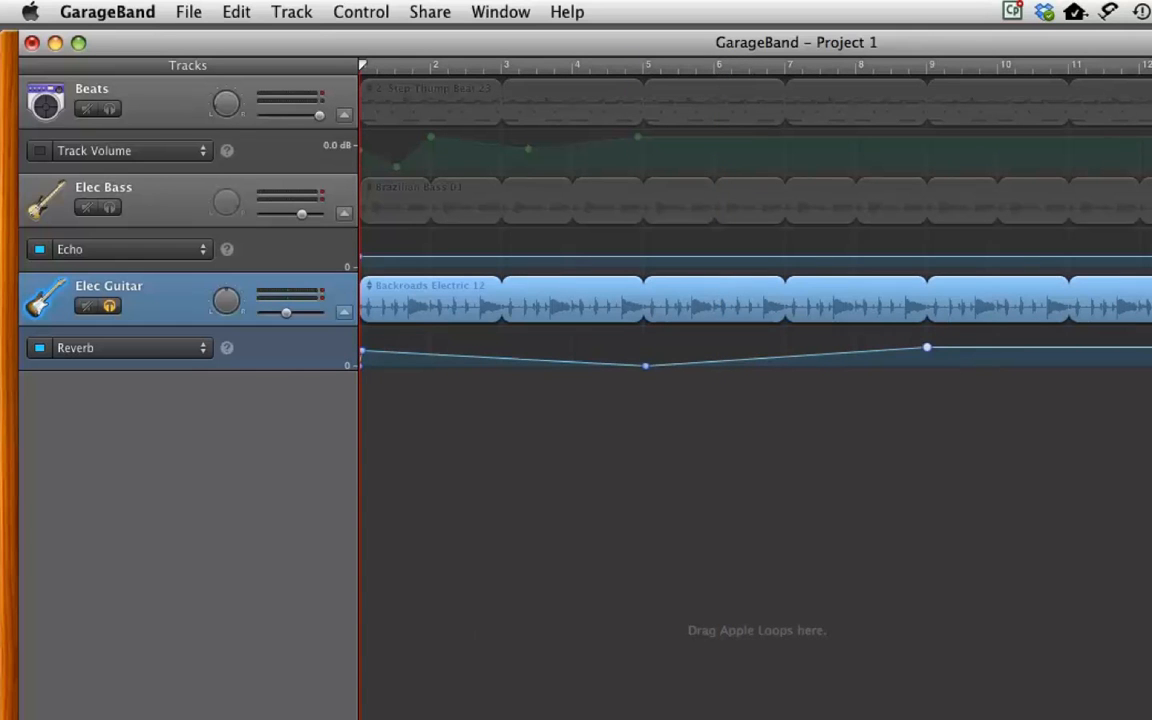
key(space)
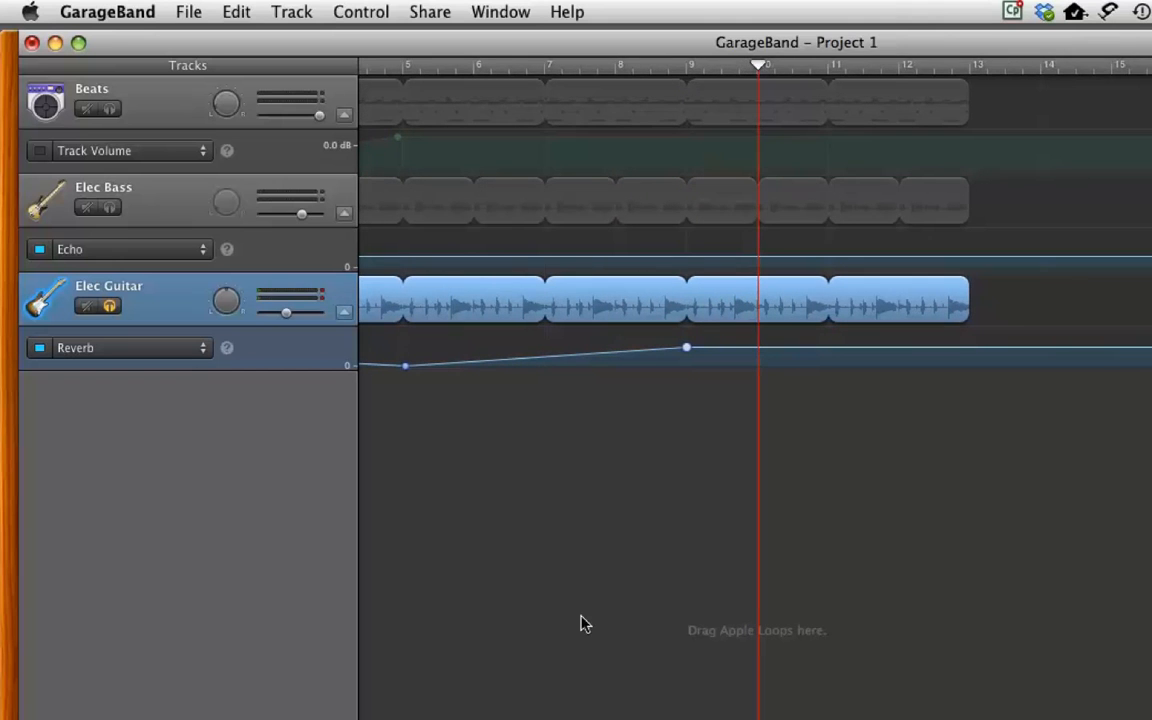
key(Return)
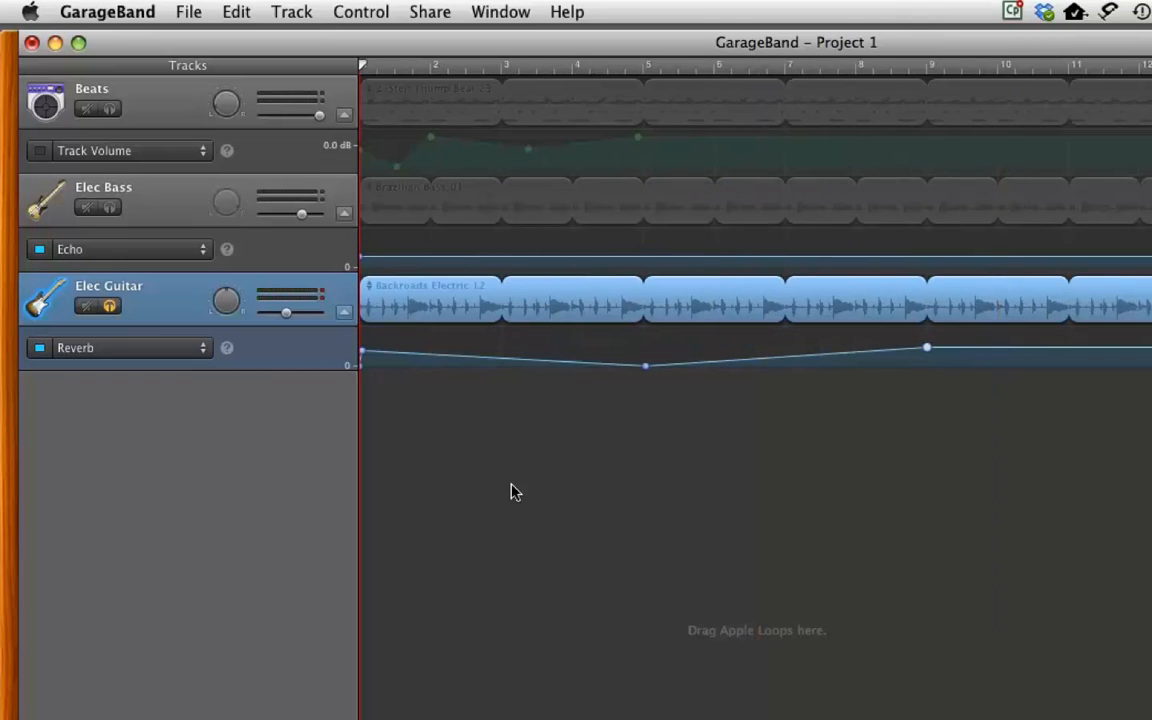
key(space)
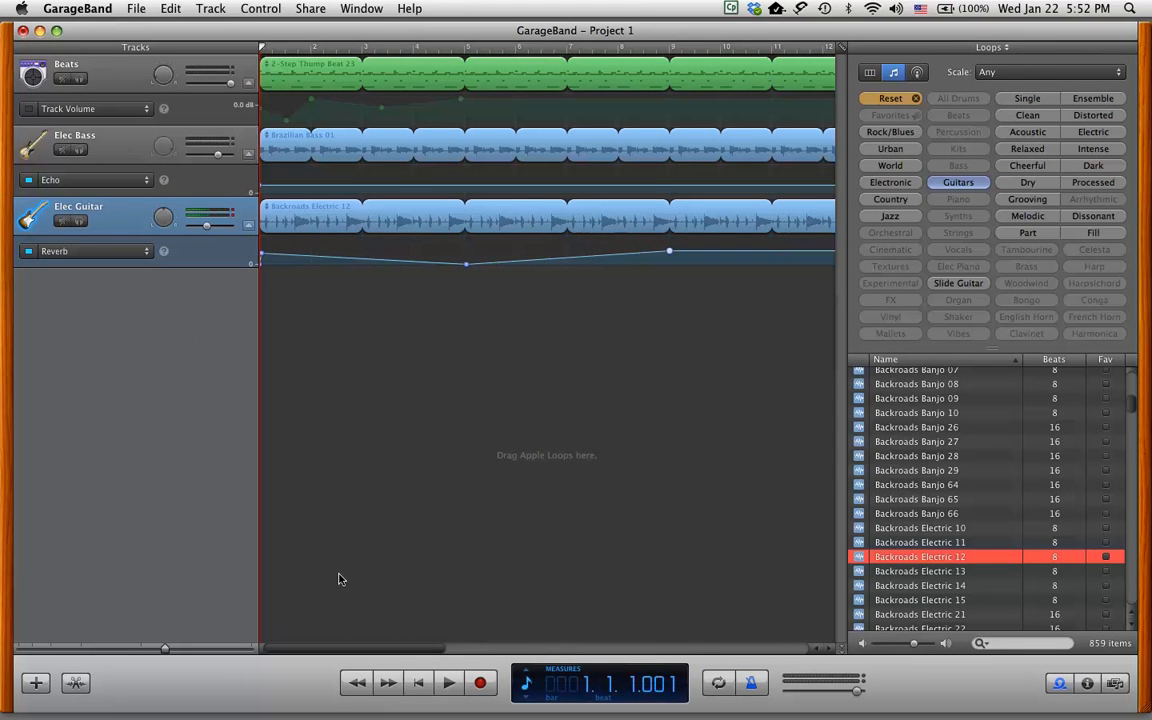
click(447, 688)
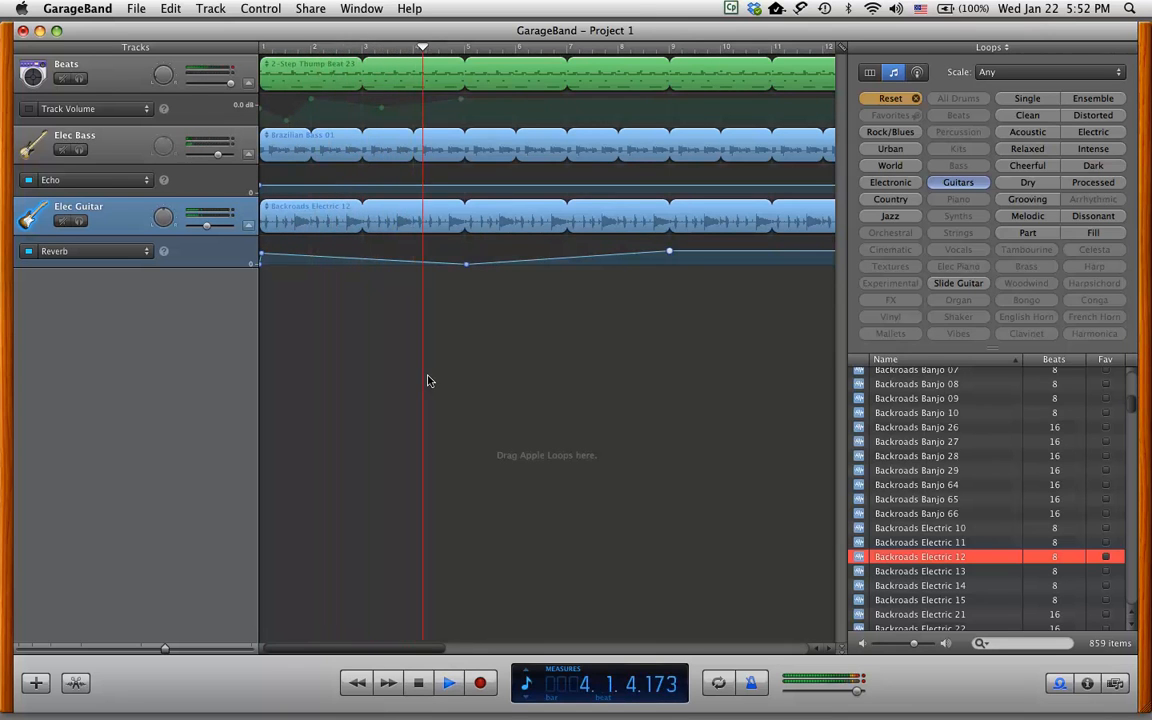
click(418, 682)
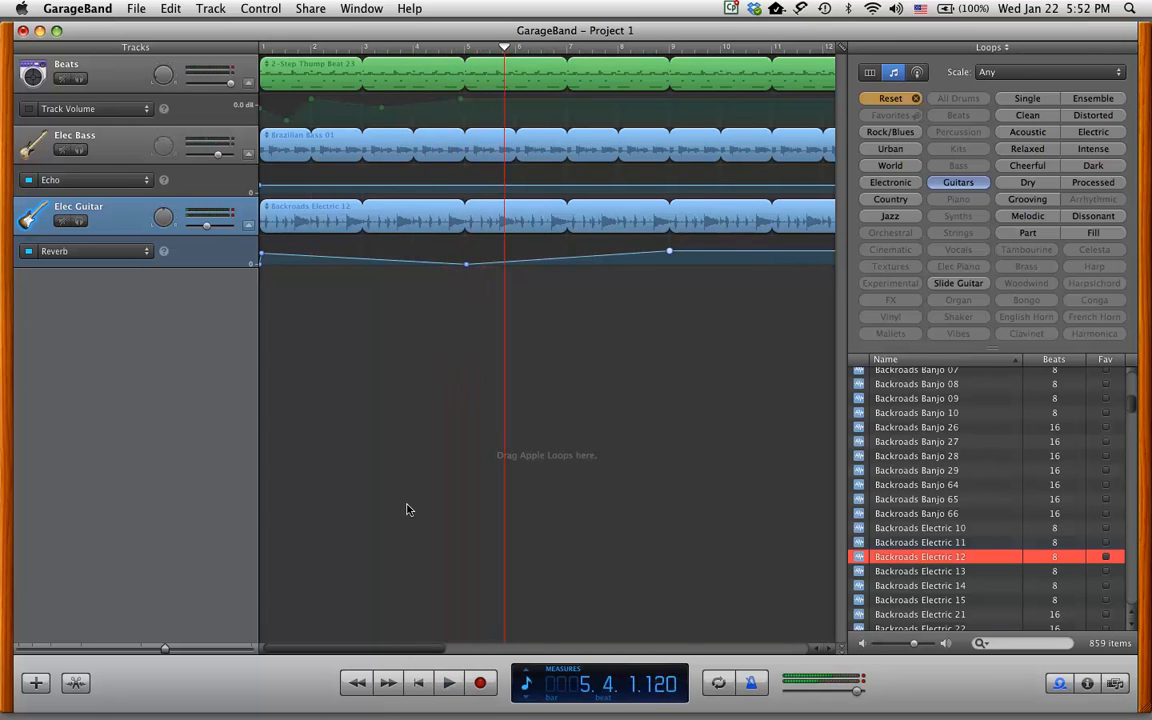
click(418, 682)
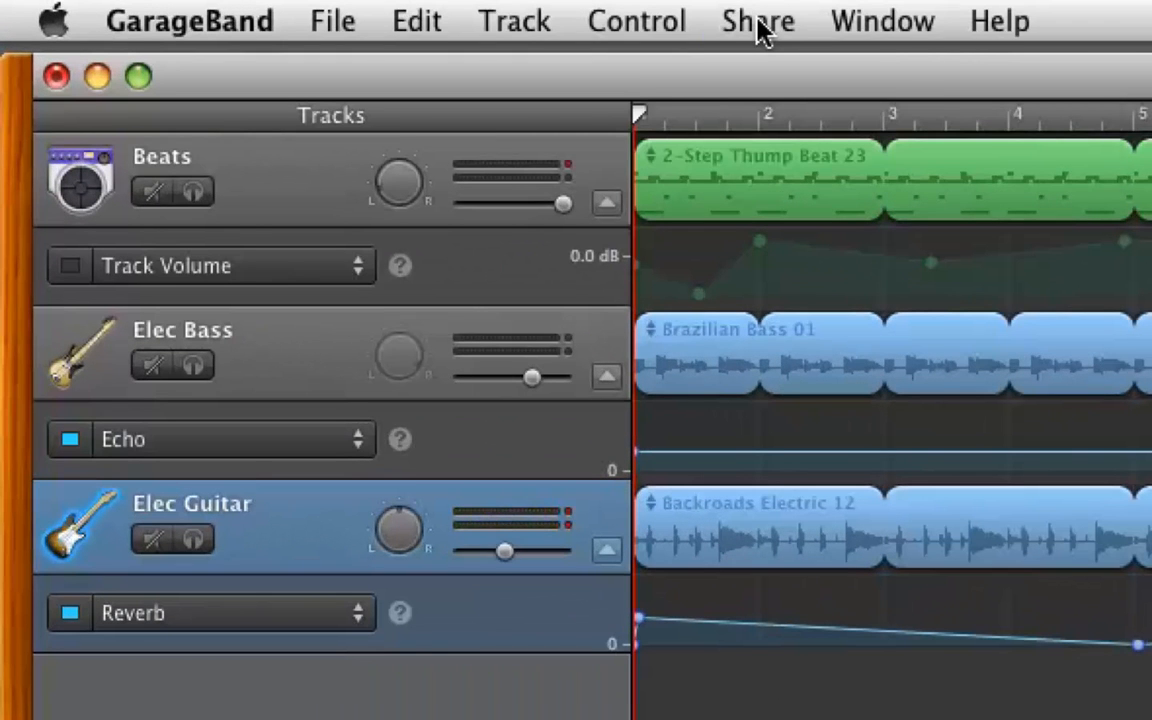
Export the song to disk compressed with the MP3 Encoder at High Quality.
click(758, 28)
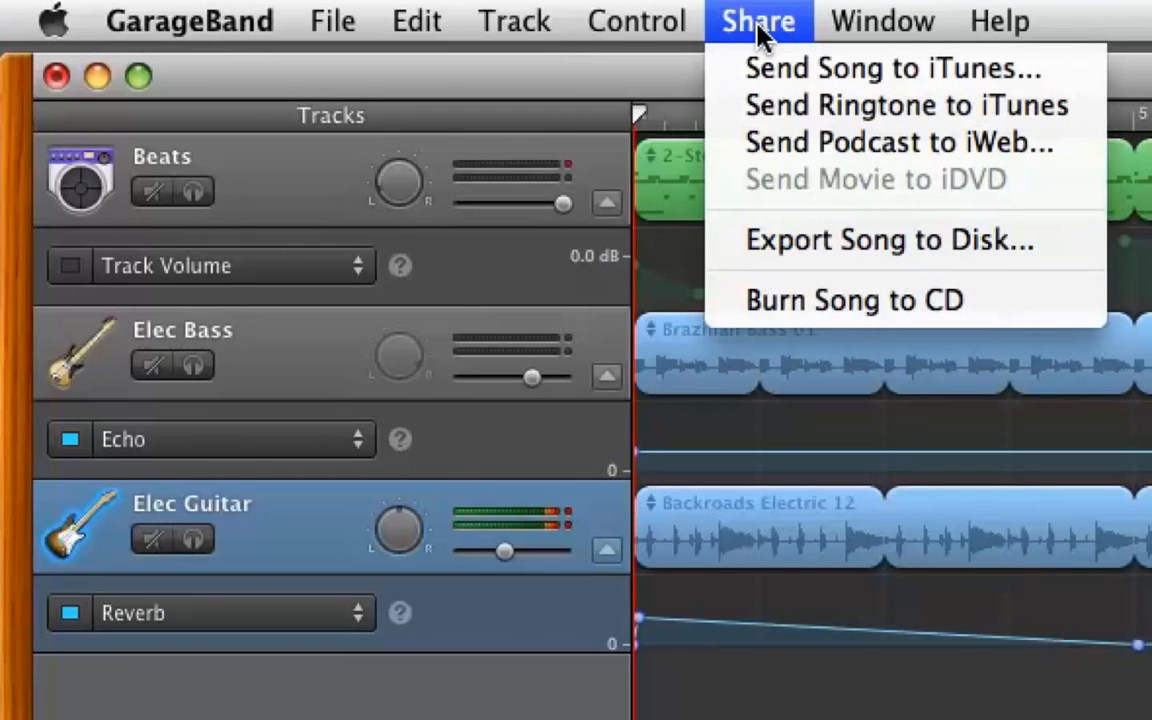
click(858, 248)
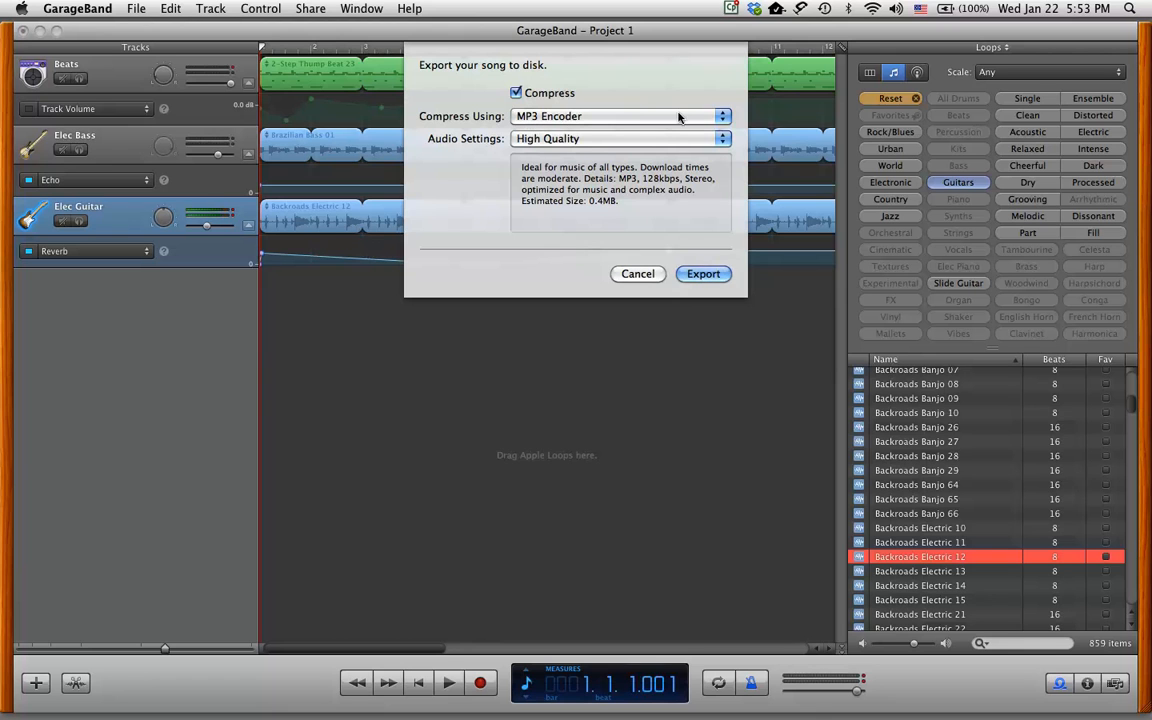
click(640, 115)
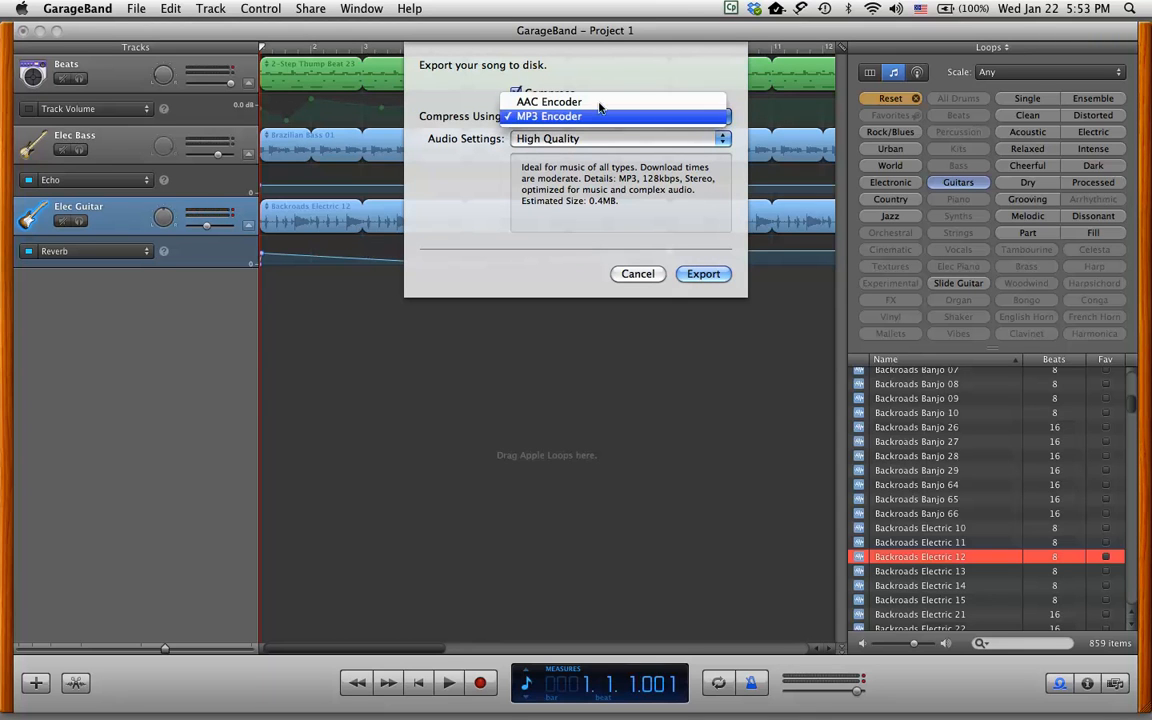
click(571, 117)
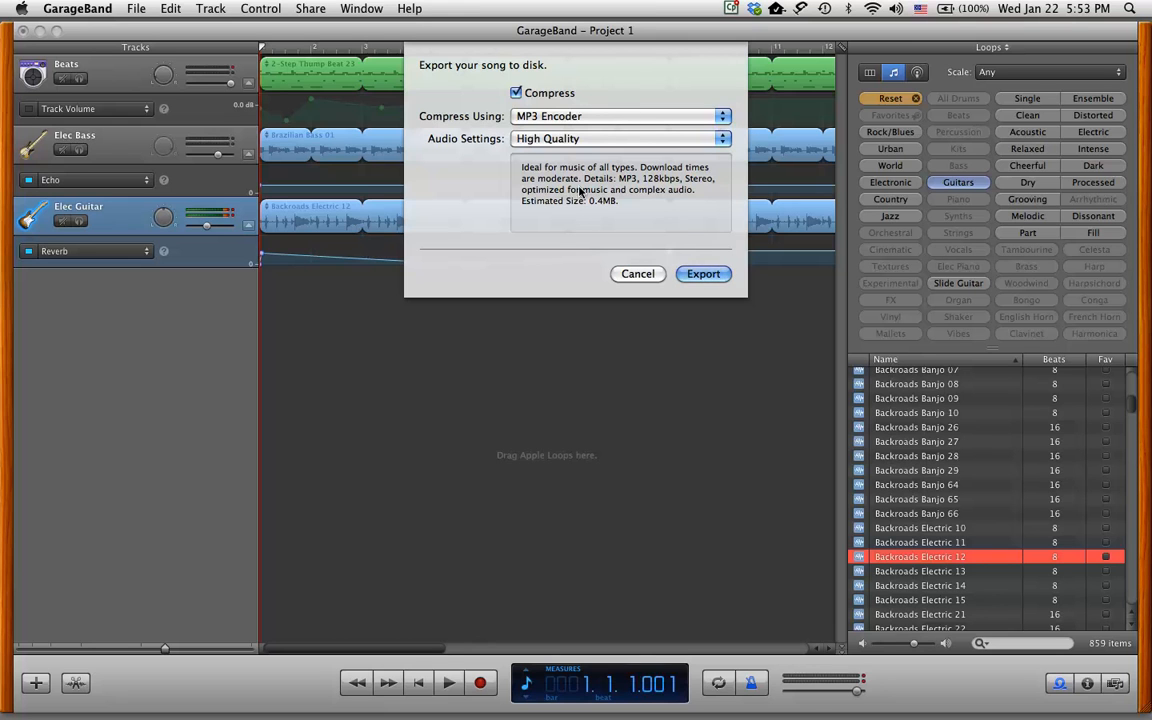
click(702, 274)
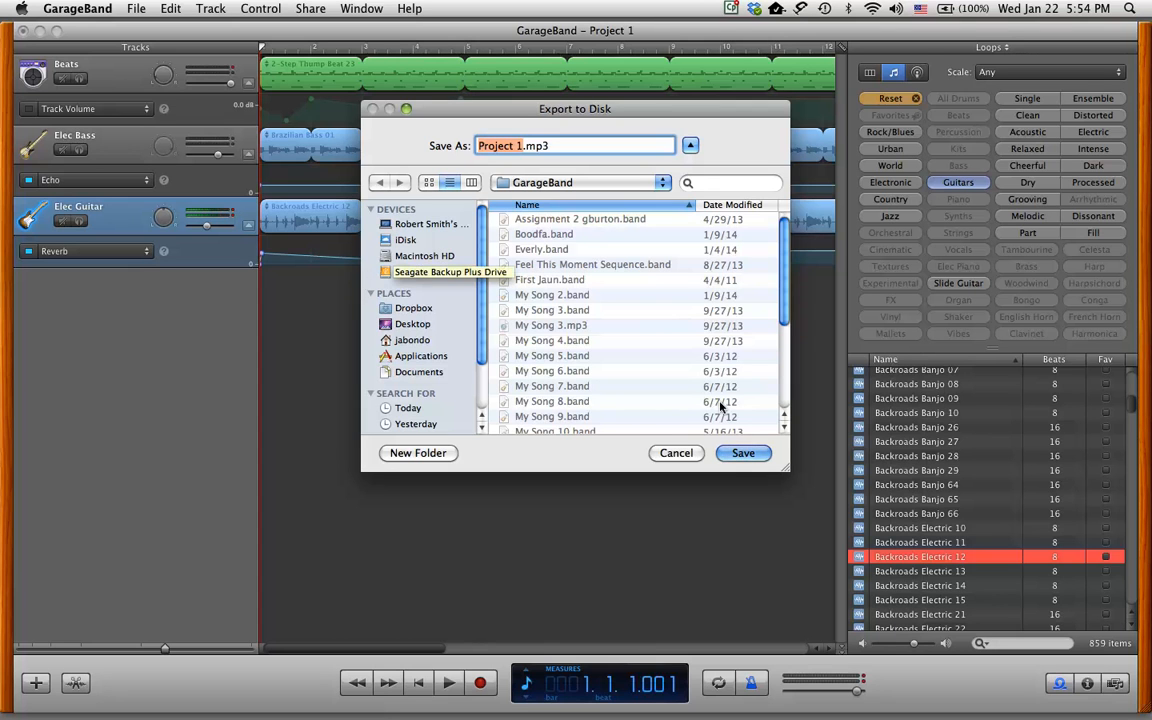
Save the export as Project 1.mp3 in the GarageBand folder.
click(744, 454)
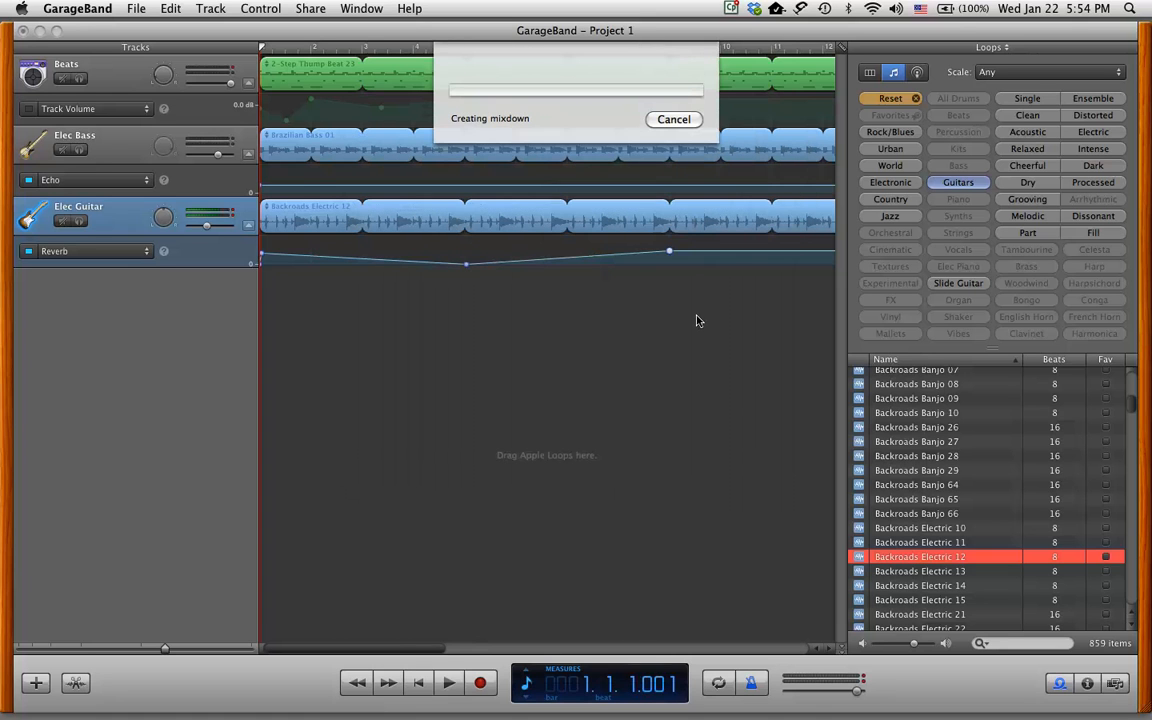